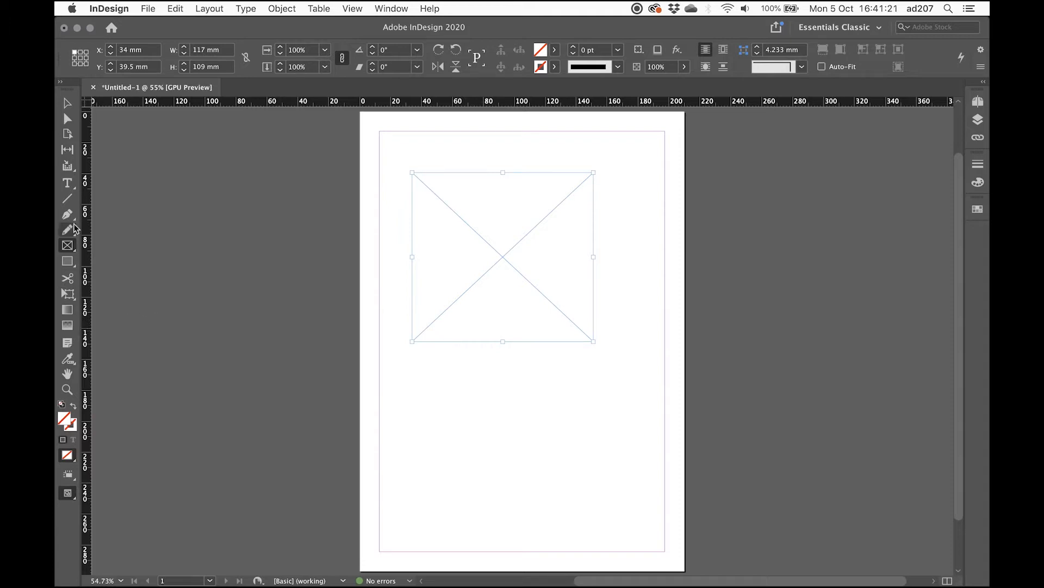
Convert the empty placeholder frame on the page into a text frame using the Type tool.
{"action": "left_click", "coordinate": [69, 187]}
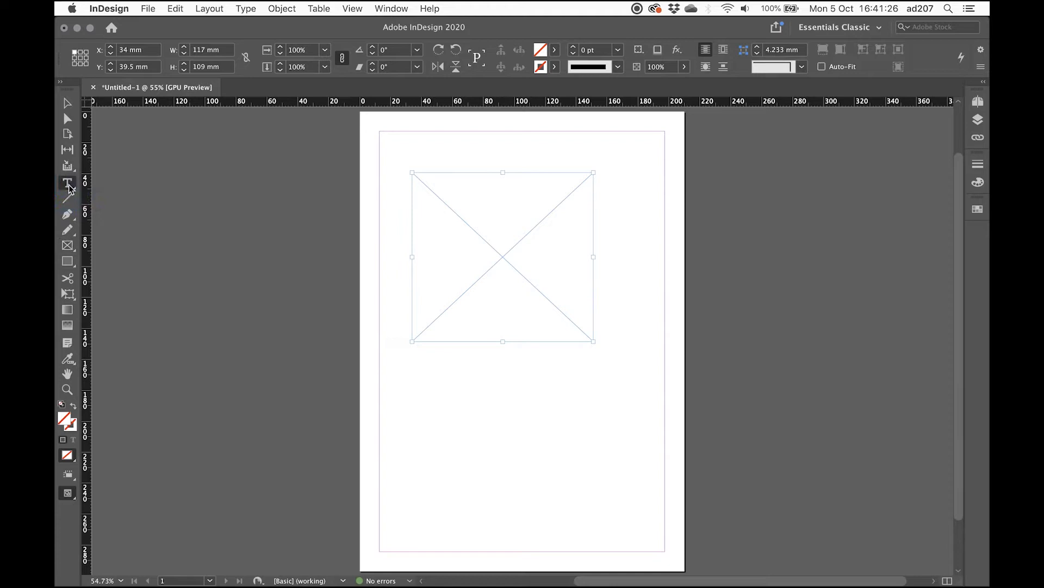
{"action": "left_click", "coordinate": [69, 187]}
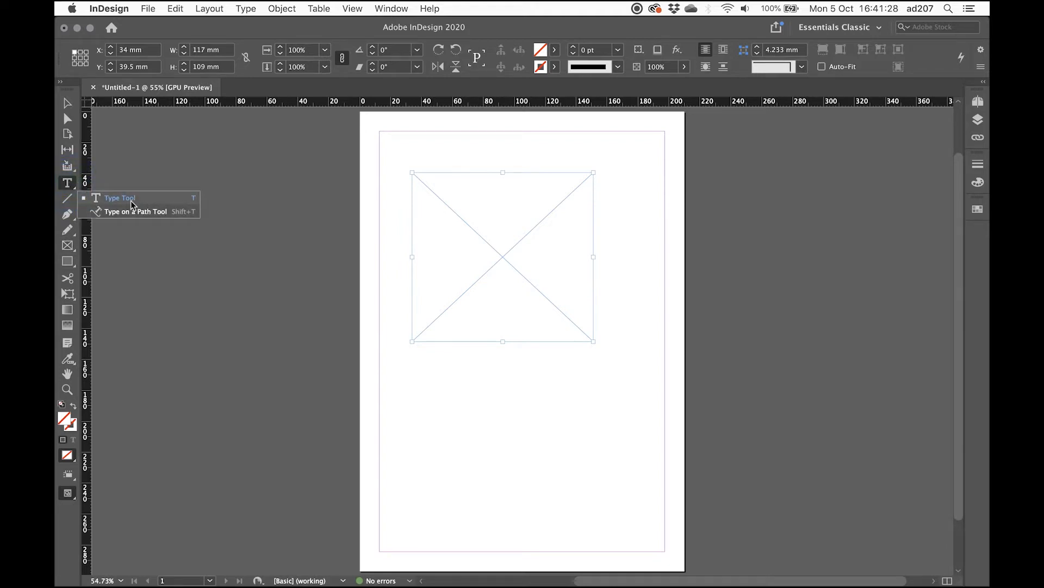
{"action": "left_click", "coordinate": [71, 187]}
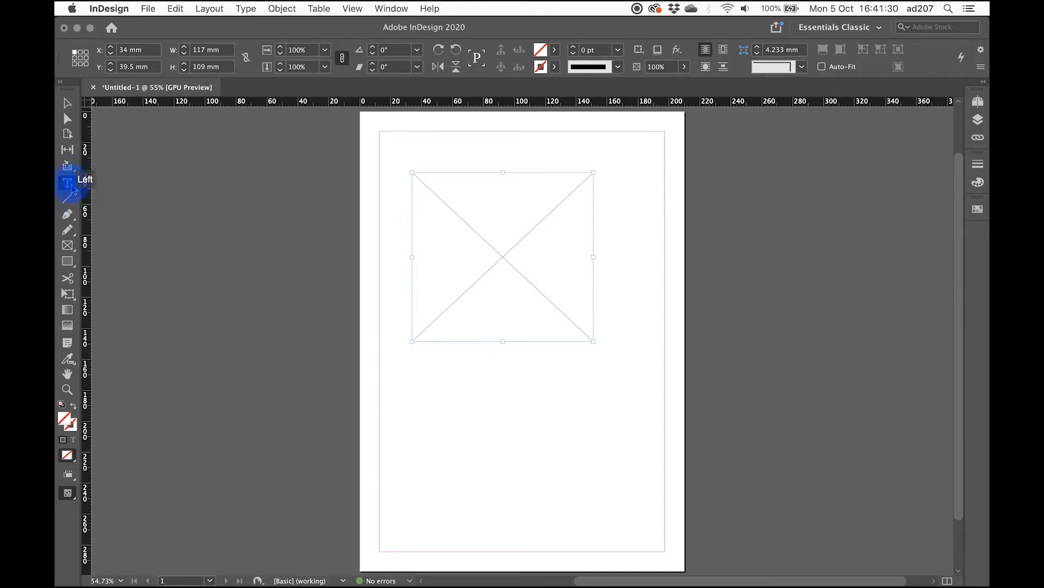
{"action": "left_click", "coordinate": [429, 196]}
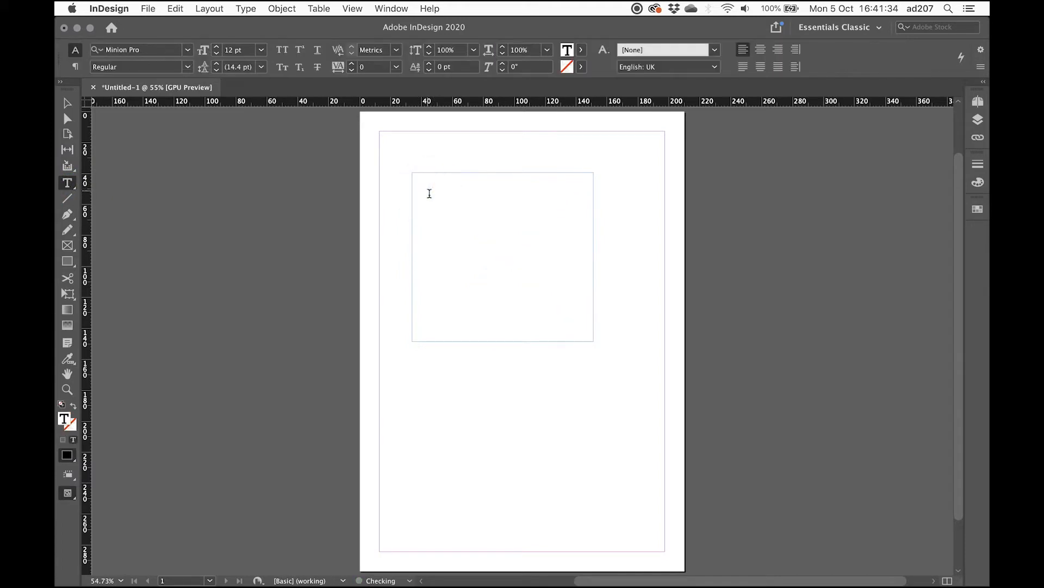
Enter the test text "ahrhhbedhebdhebdhbv" in the text frame and delete it again.
{"action": "type", "text": "ahrhhbedhebdhebdhbv"}
{"action": "key", "text": "super+a"}
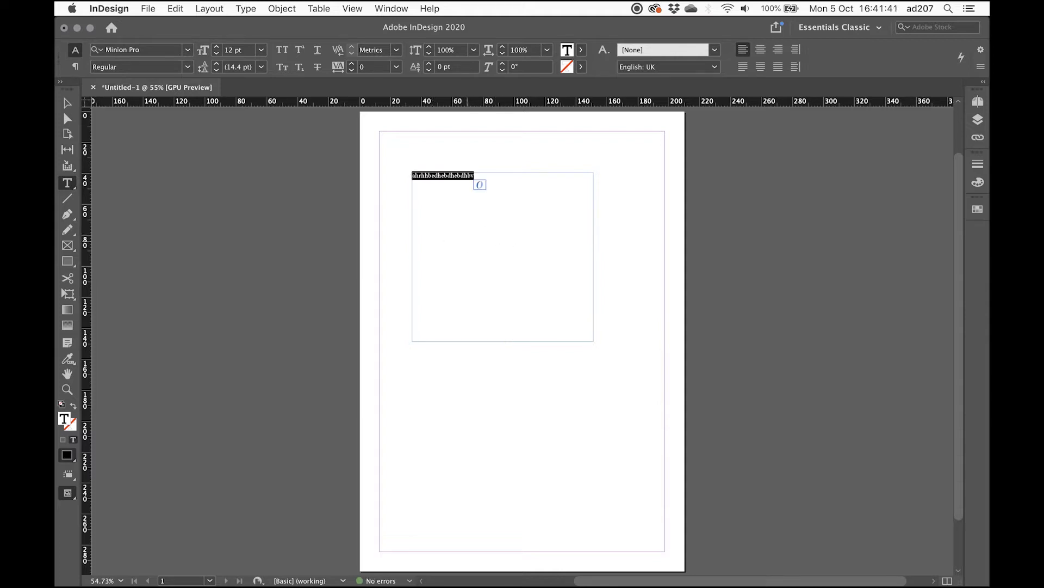
{"action": "key", "text": "BackSpace"}
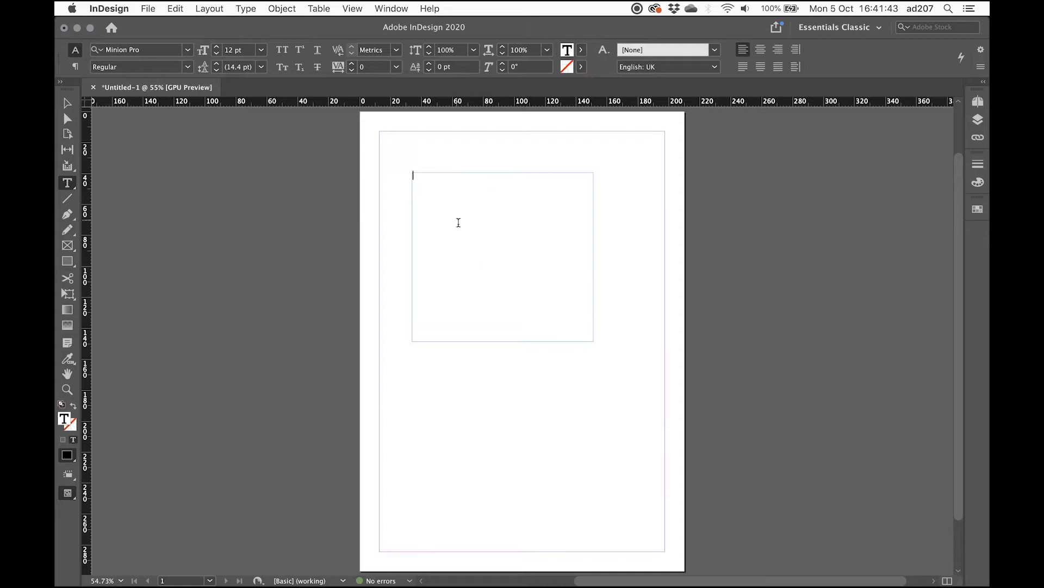
Fill the text frame with placeholder text and move it near the page's upper-left margin corner, at about X 16 mm, Y 17 mm.
{"action": "right_click", "coordinate": [440, 201]}
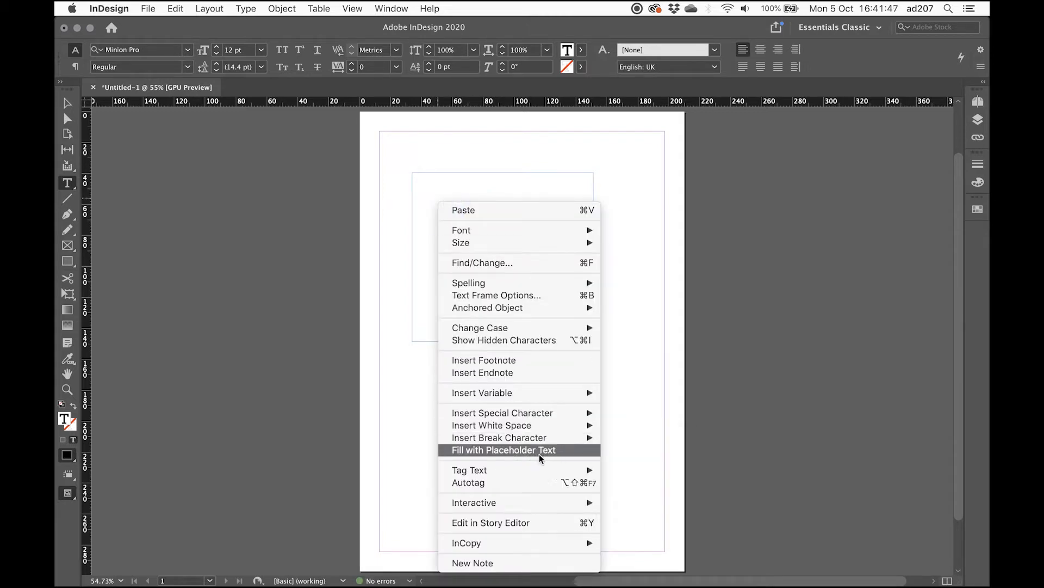
{"action": "left_click", "coordinate": [569, 450]}
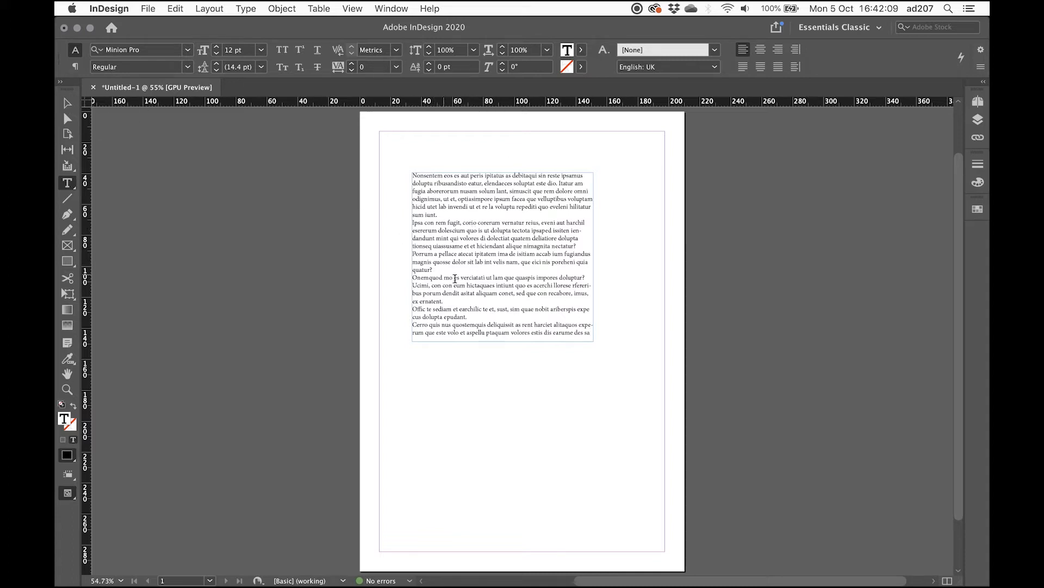
{"action": "left_click", "coordinate": [69, 109]}
{"action": "left_click_drag", "start_coordinate": [464, 256], "coordinate": [439, 222]}
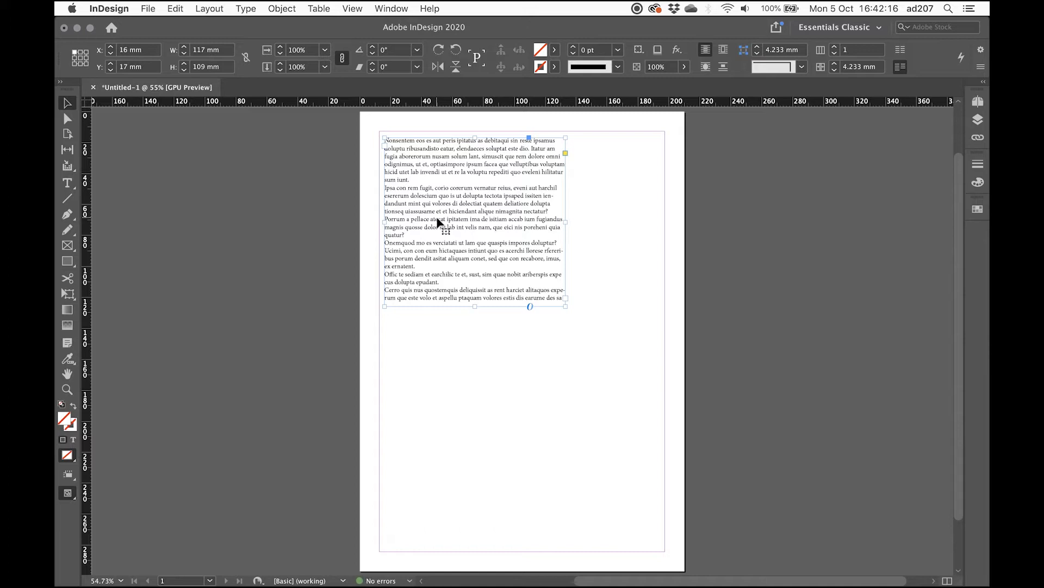
Rotate the text frame to -45° by its upper-right corner and undo the rotation.
{"action": "key", "text": "super+1"}
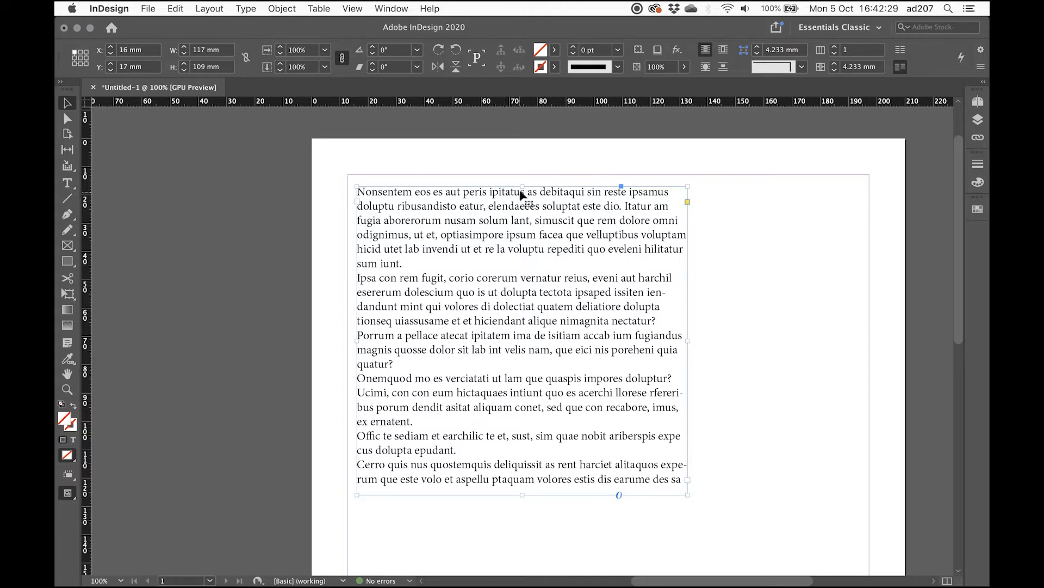
{"action": "left_click_drag", "start_coordinate": [697, 181], "coordinate": [712, 177]}
{"action": "key", "text": "super+z"}
{"action": "mouse_move", "coordinate": [697, 182]}
{"action": "left_mouse_down"}
{"action": "mouse_move", "coordinate": [710, 207]}
{"action": "mouse_move", "coordinate": [692, 195]}
{"action": "mouse_move", "coordinate": [696, 183]}
{"action": "left_mouse_up"}
{"action": "left_click", "coordinate": [687, 186]}
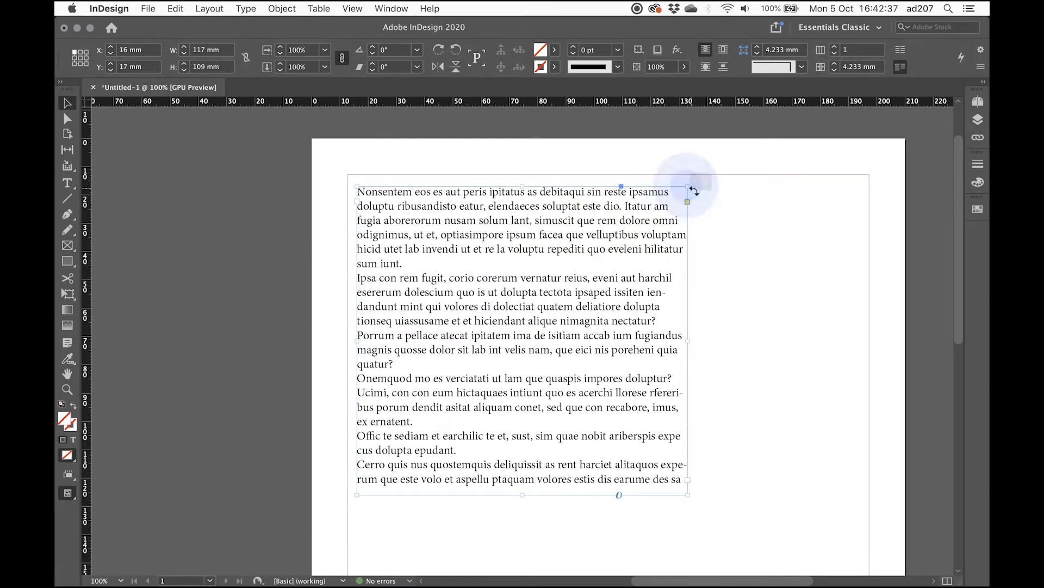
{"action": "left_click_drag", "start_coordinate": [695, 189], "coordinate": [730, 330]}
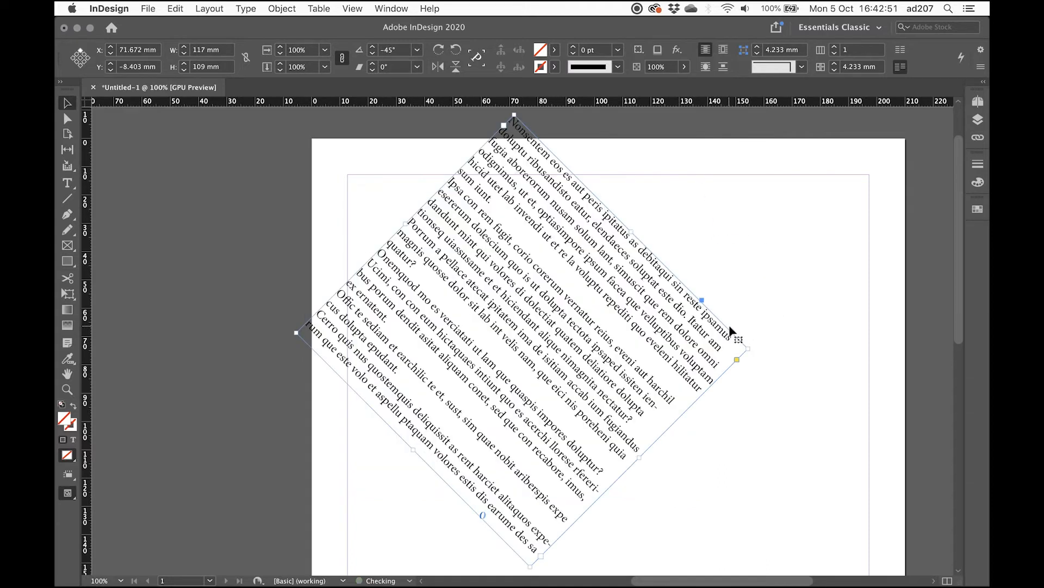
{"action": "key", "text": "super+z"}
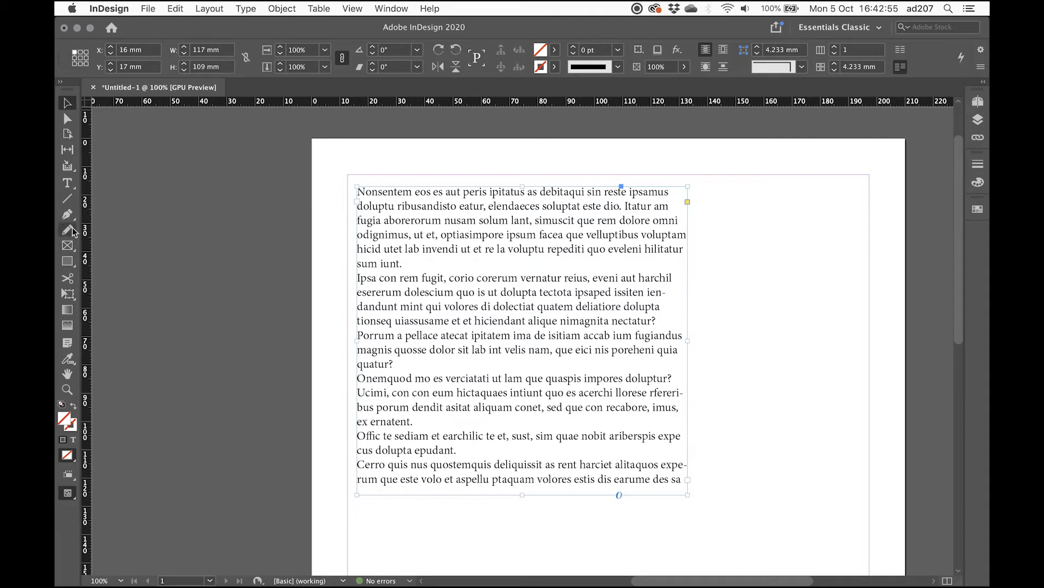
With the Type tool, try selecting the word "optiasimpore", its line and the whole text, and clear the selection.
{"action": "left_click", "coordinate": [73, 185]}
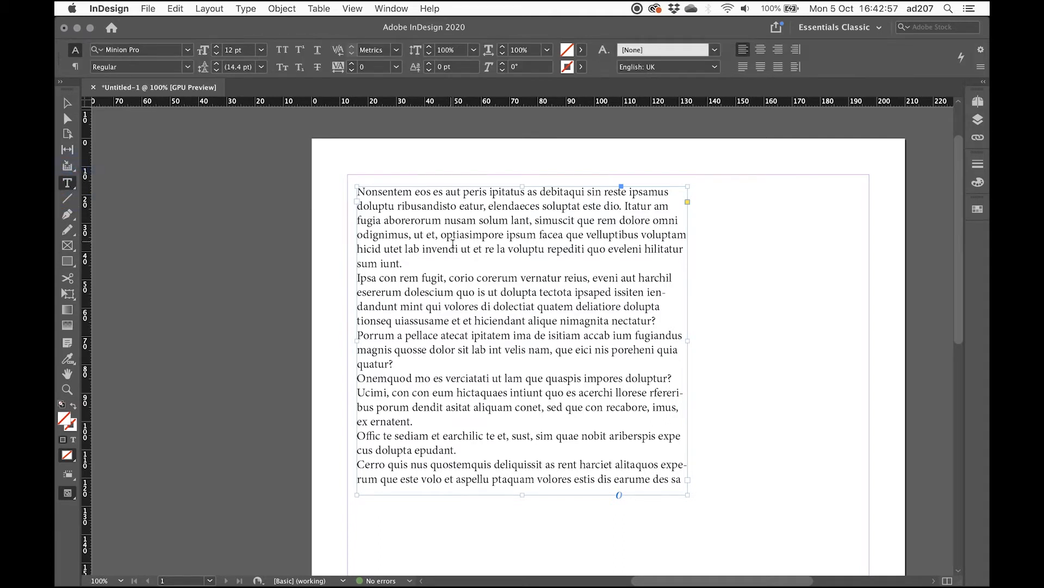
{"action": "double_click", "coordinate": [470, 235]}
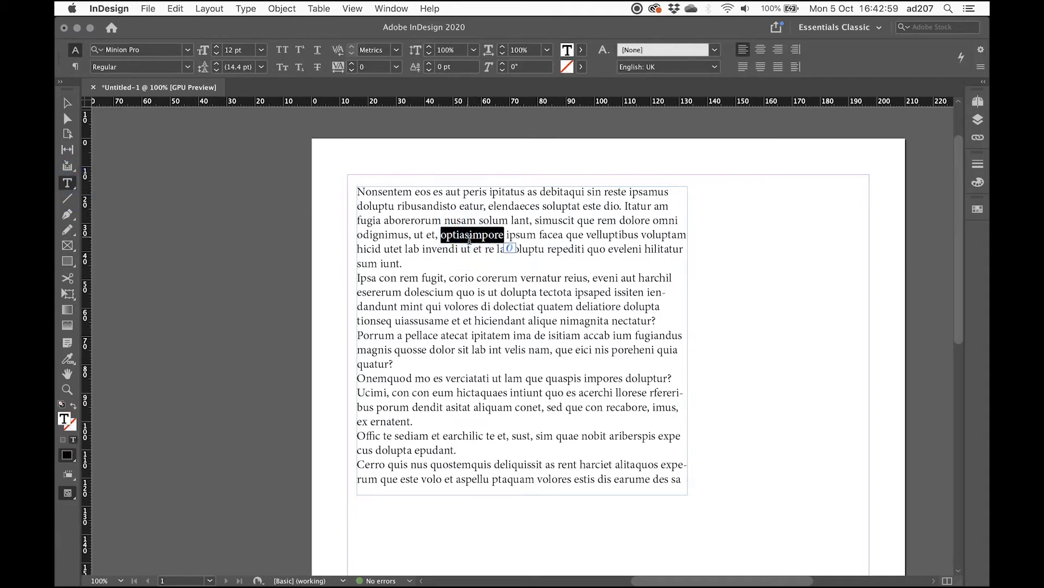
{"action": "left_click", "coordinate": [474, 243]}
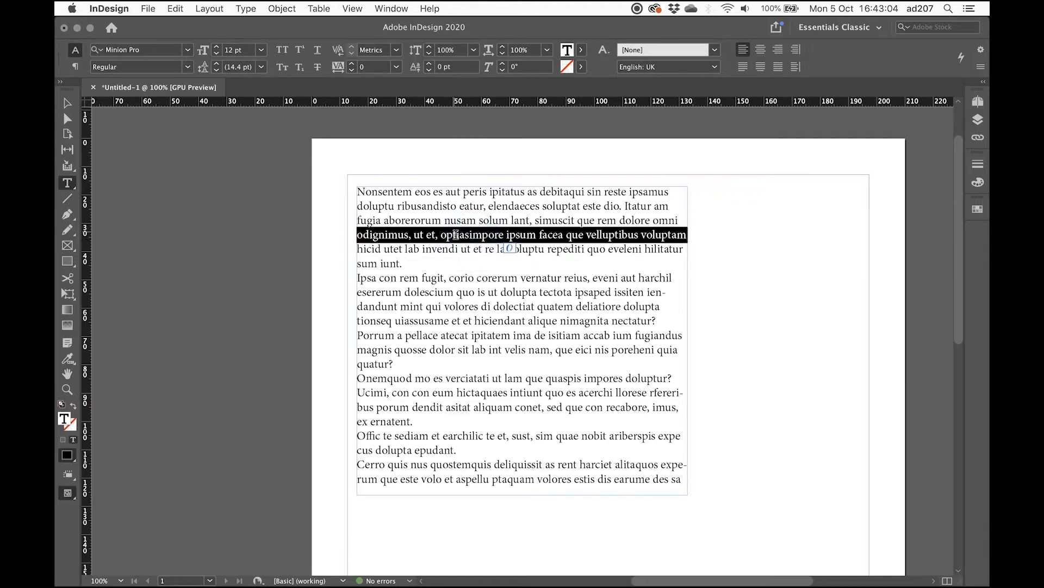
{"action": "triple_click", "coordinate": [469, 240]}
{"action": "left_click", "coordinate": [469, 240]}
{"action": "left_click", "coordinate": [469, 240]}
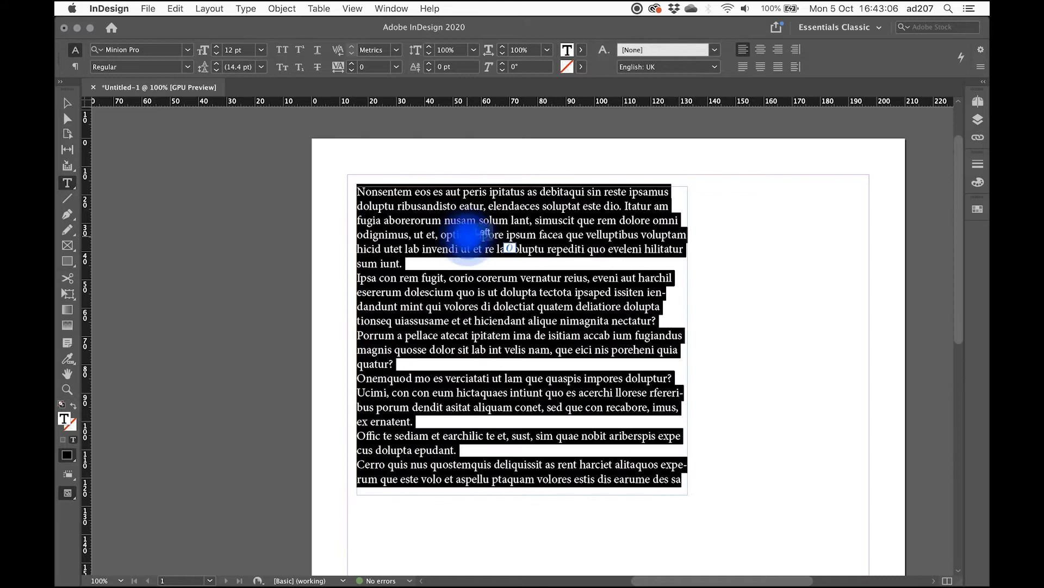
{"action": "left_click", "coordinate": [469, 240]}
{"action": "double_click", "coordinate": [468, 239]}
{"action": "left_click", "coordinate": [468, 239]}
{"action": "left_click", "coordinate": [468, 239]}
{"action": "triple_click", "coordinate": [468, 239]}
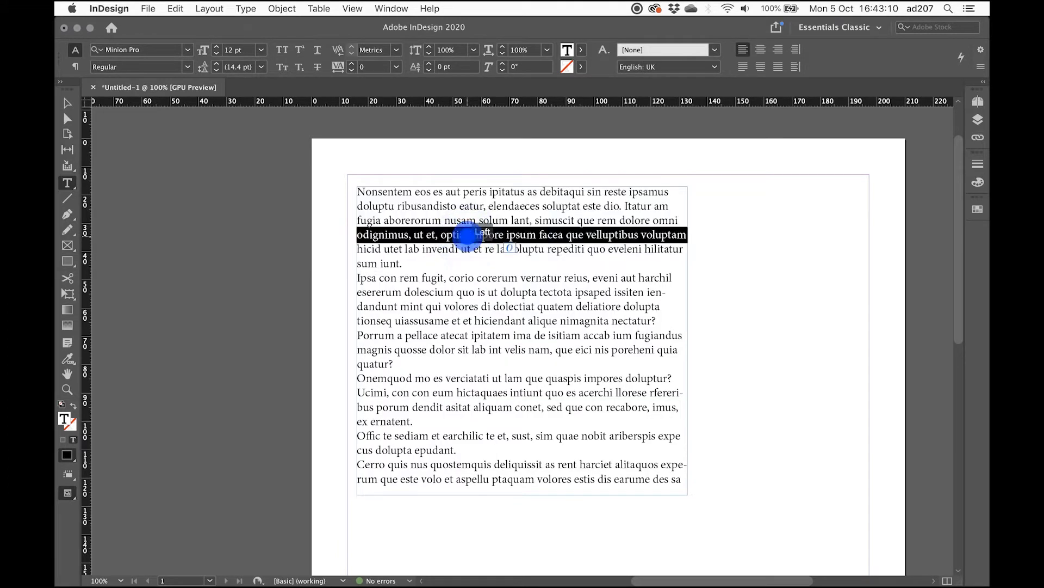
{"action": "left_click", "coordinate": [468, 239]}
{"action": "left_click", "coordinate": [467, 239]}
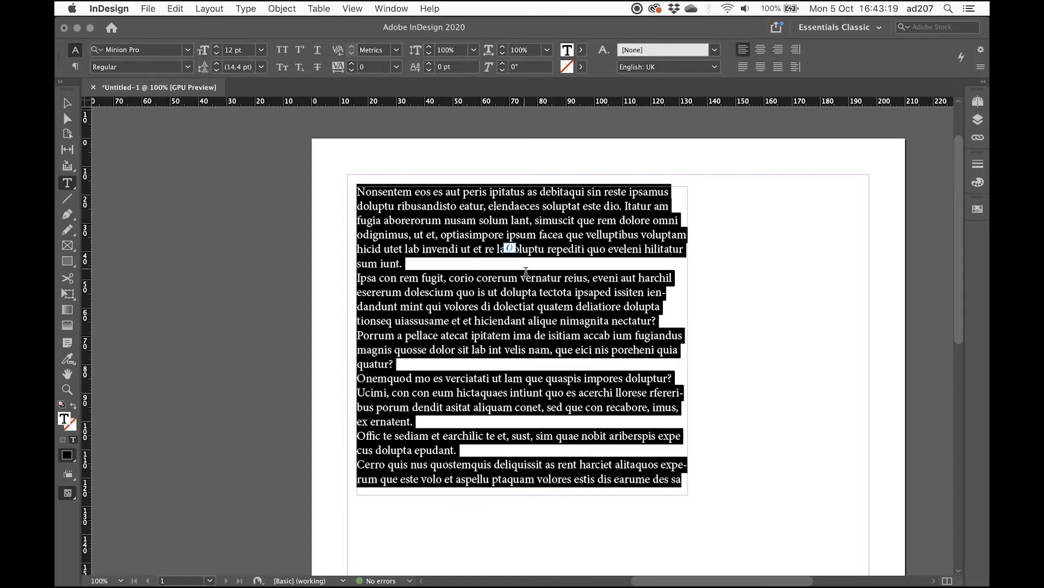
{"action": "left_click", "coordinate": [426, 161]}
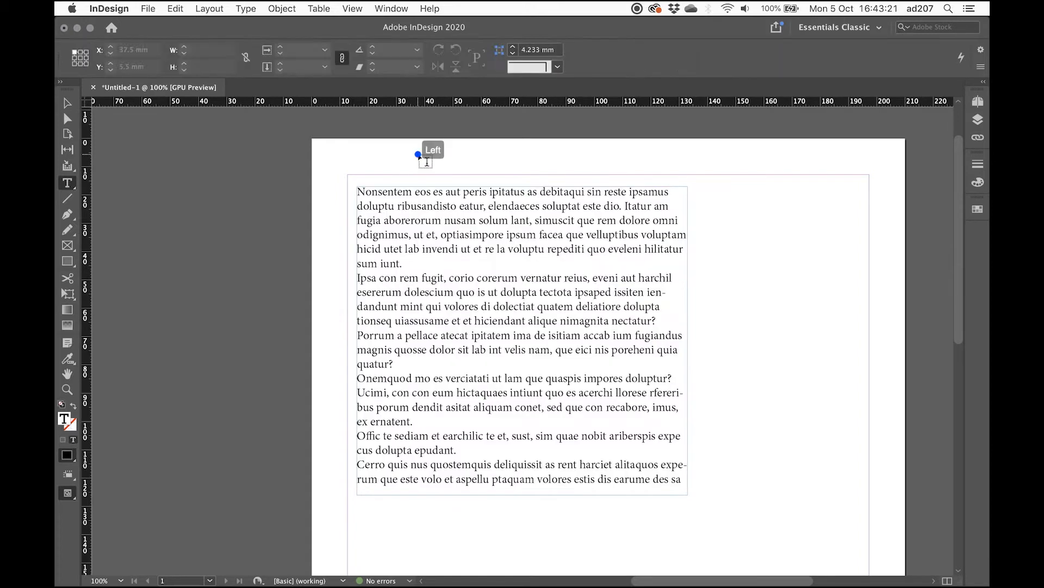
Switch to Firefox and examine the "Five Squares" task and its example image on the design course page.
{"action": "key", "text": "super+Tab"}
{"action": "key", "text": "super+Tab"}
{"action": "key", "text": "super+Tab"}
{"action": "key", "text": "super+shift+Tab"}
{"action": "key", "text": "super+shift+Tab"}
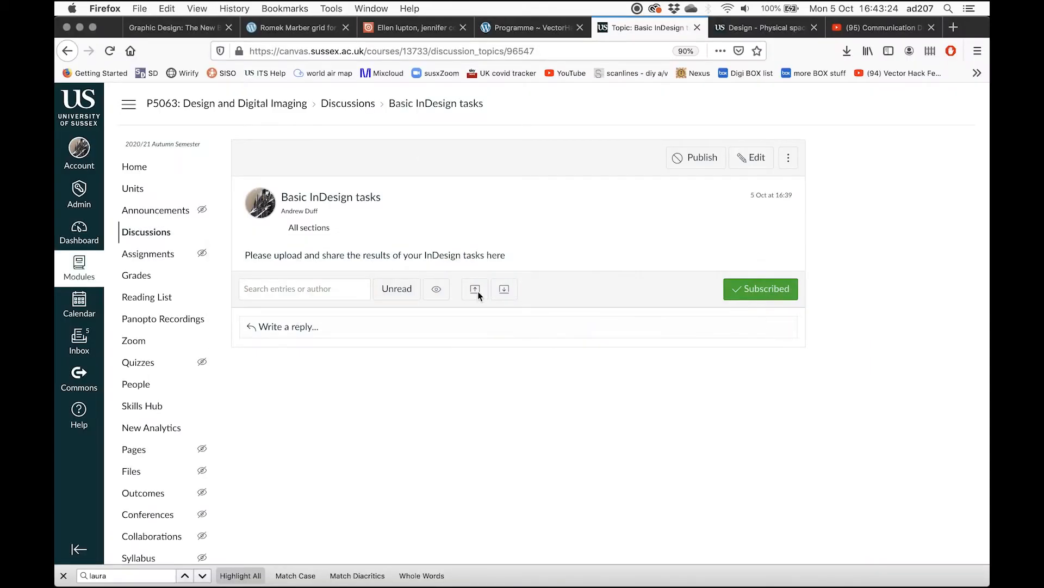
{"action": "left_click", "coordinate": [757, 27]}
{"action": "scroll", "coordinate": [495, 312], "scroll_direction": "down", "scroll_amount": 20}
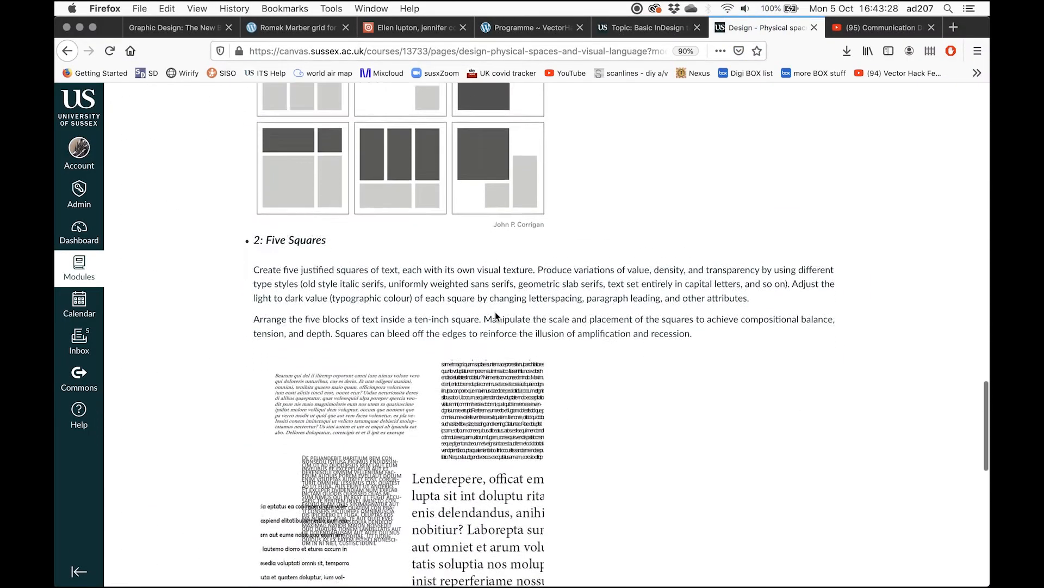
{"action": "scroll", "coordinate": [499, 318], "scroll_direction": "down", "scroll_amount": 3}
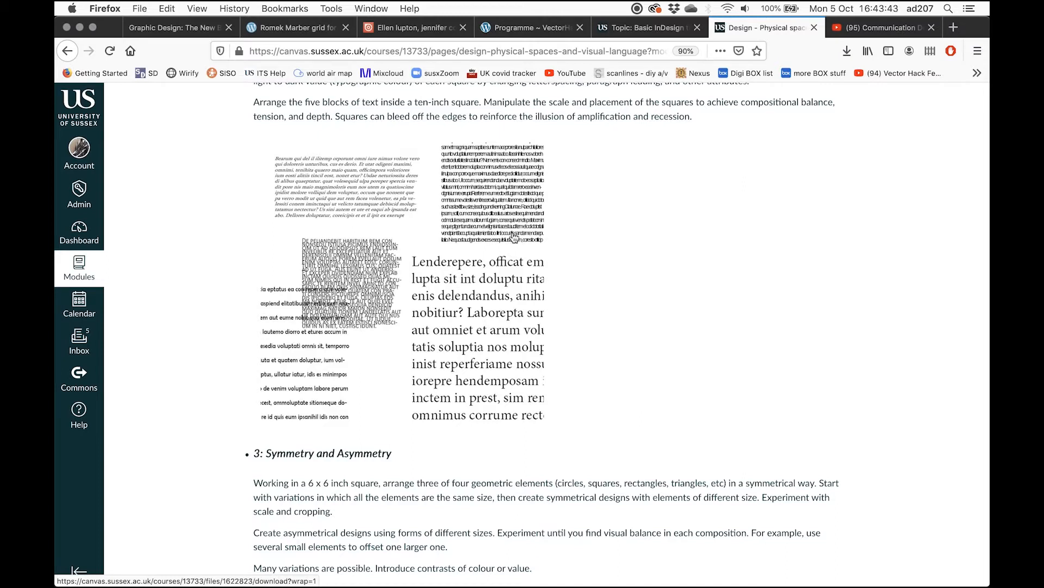
{"action": "scroll", "coordinate": [510, 245], "scroll_direction": "up", "scroll_amount": 1}
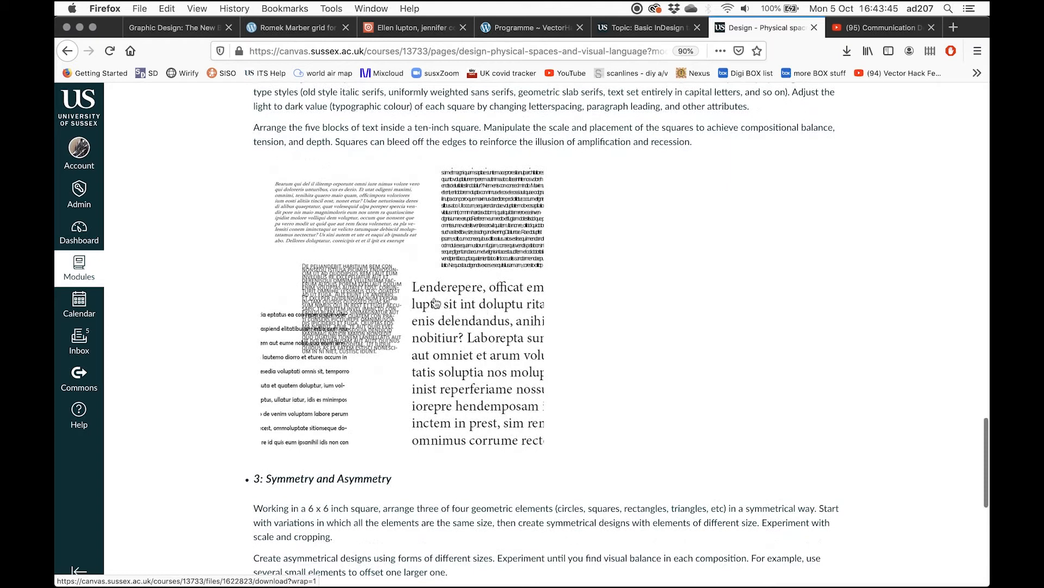
Switch back to InDesign and select all the placeholder text in the frame.
{"action": "key", "text": "super+Tab"}
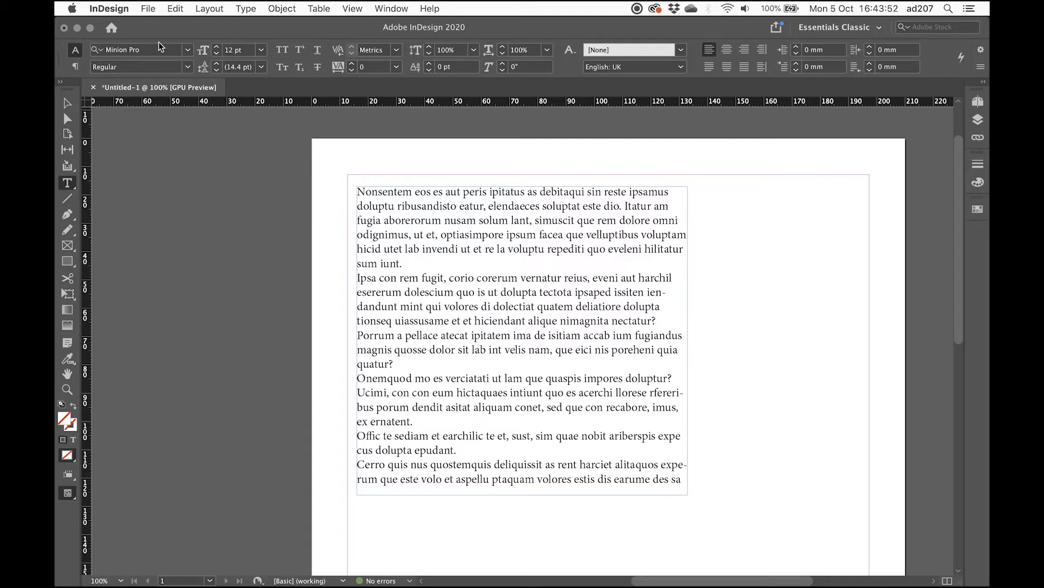
{"action": "left_click", "coordinate": [462, 279]}
{"action": "key", "text": "super+a"}
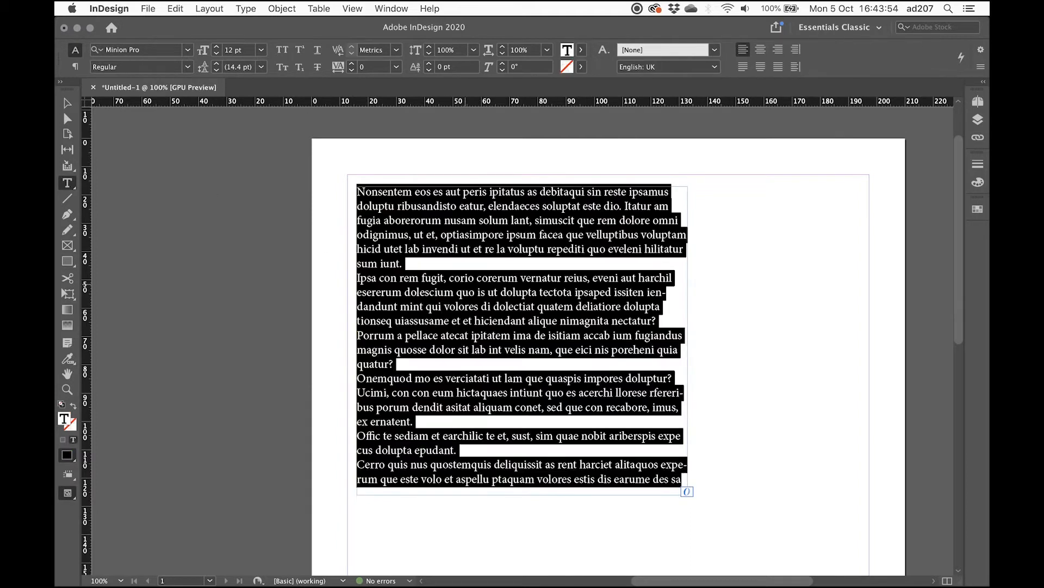
Preview fonts on the selected text and set it in Comic Sans MS.
{"action": "left_click", "coordinate": [188, 50]}
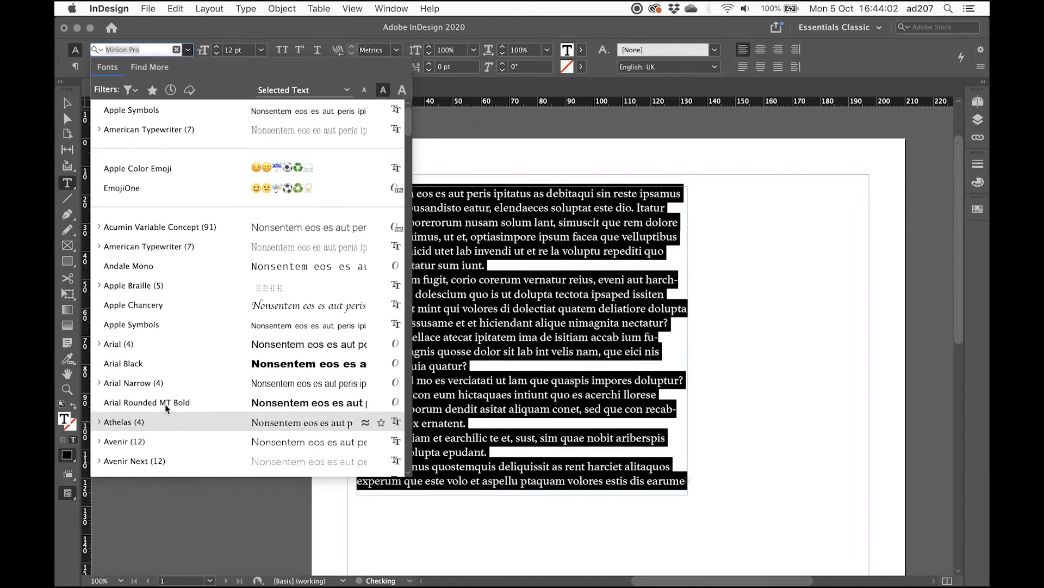
{"action": "scroll", "coordinate": [175, 373], "scroll_direction": "down", "scroll_amount": 5}
{"action": "scroll", "coordinate": [176, 373], "scroll_direction": "down", "scroll_amount": 3}
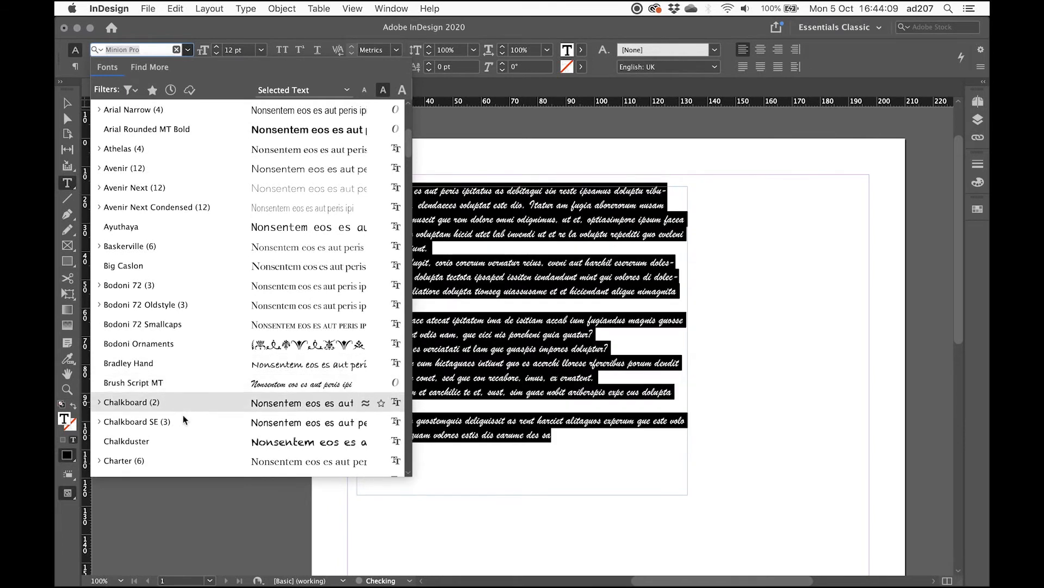
{"action": "scroll", "coordinate": [189, 347], "scroll_direction": "down", "scroll_amount": 7}
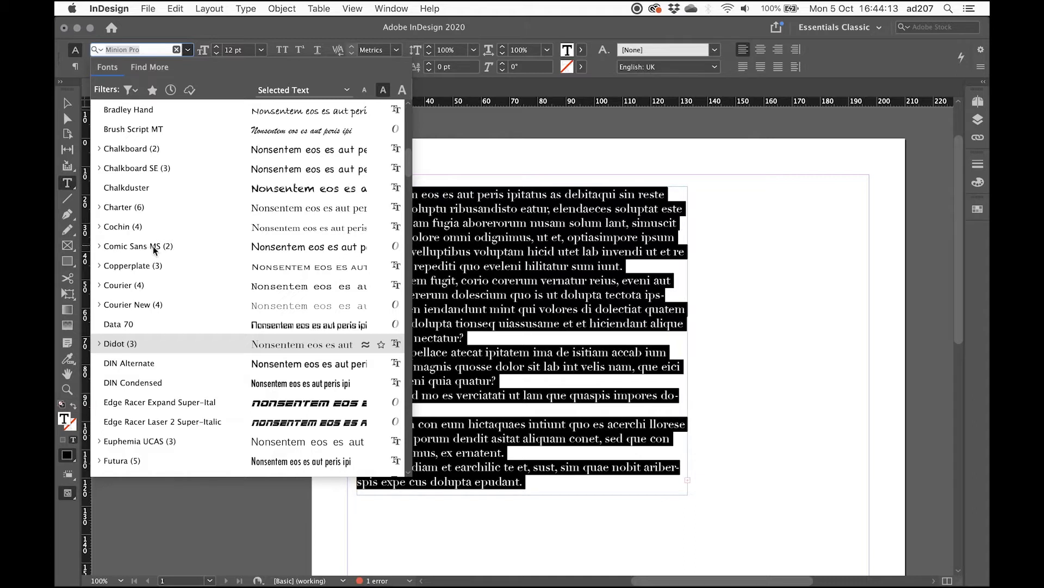
{"action": "left_click", "coordinate": [141, 246]}
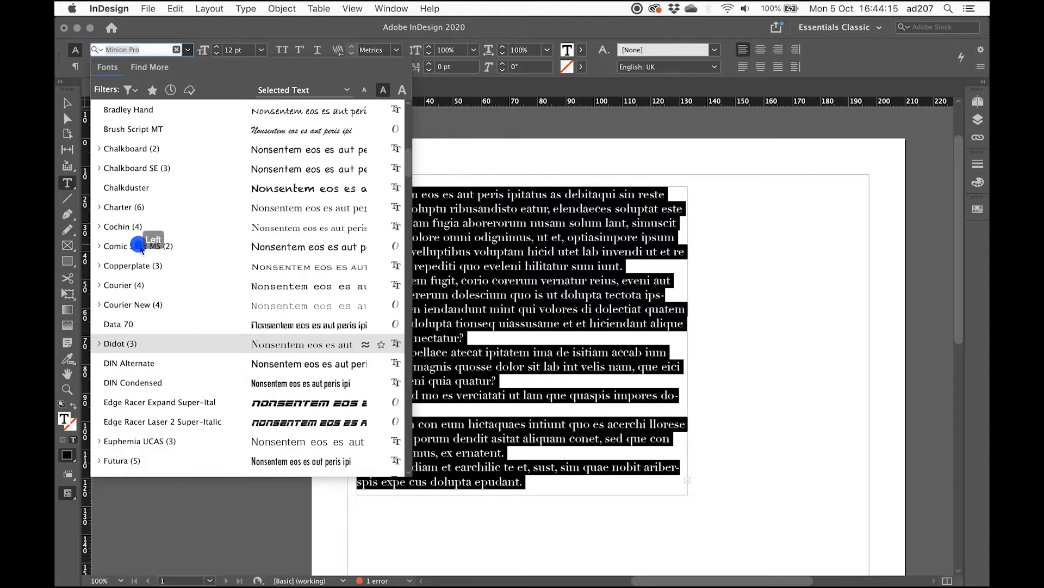
Set the font of the selected placeholder text to Helvetica.
{"action": "left_click", "coordinate": [187, 50]}
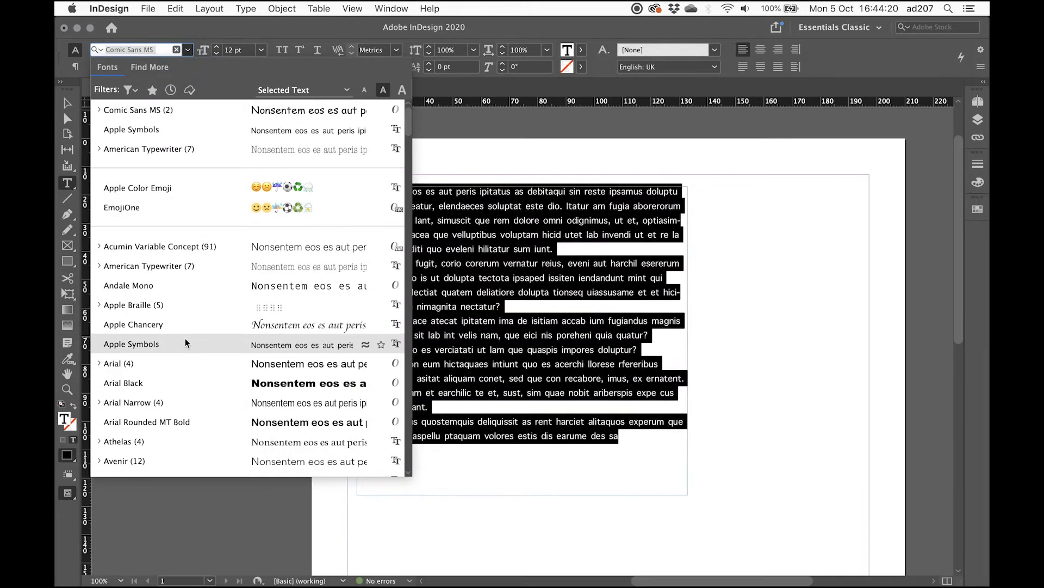
{"action": "scroll", "coordinate": [178, 360], "scroll_direction": "down", "scroll_amount": 10}
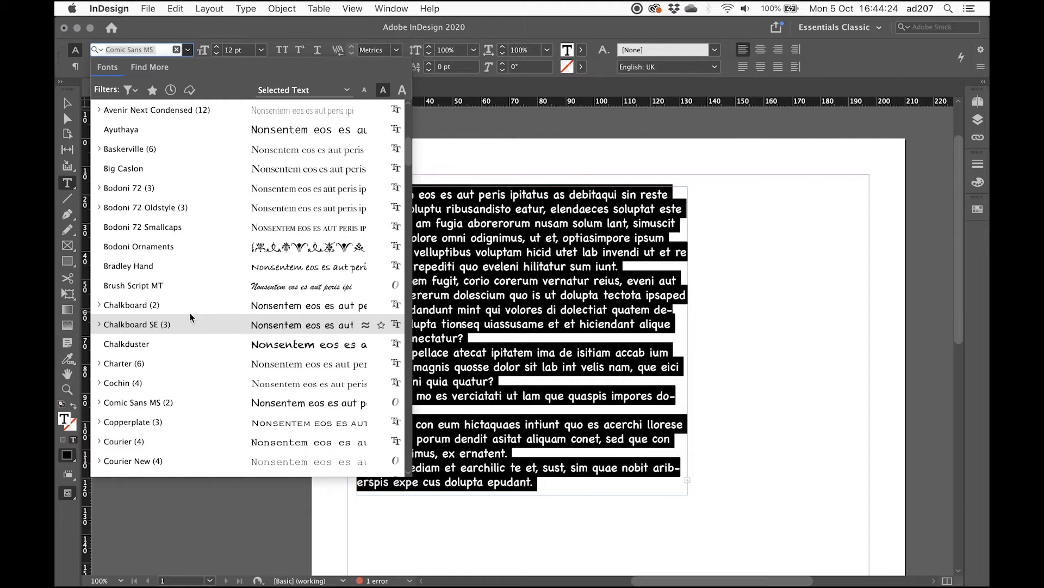
{"action": "scroll", "coordinate": [191, 316], "scroll_direction": "down", "scroll_amount": 10}
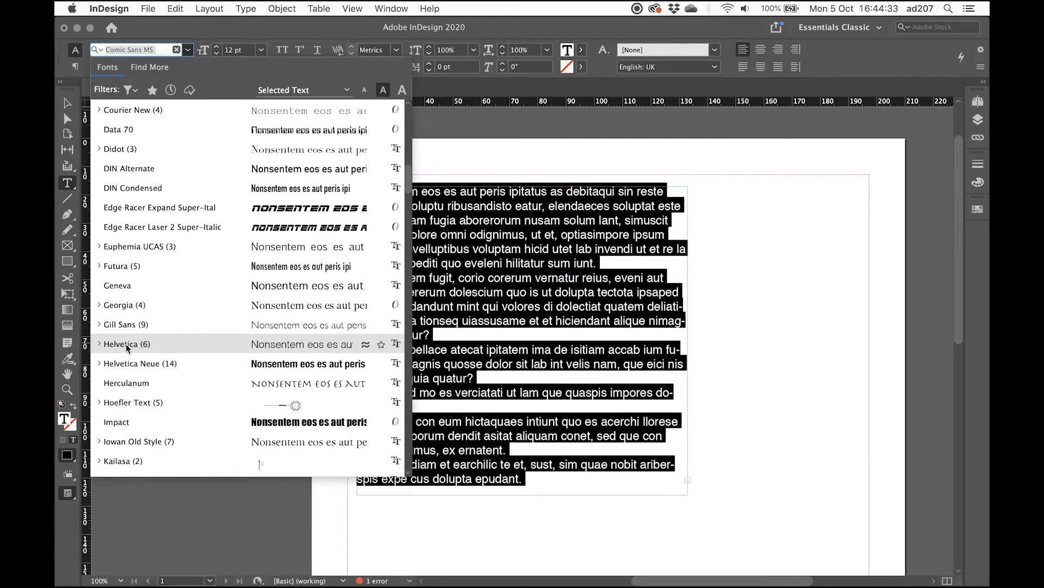
{"action": "left_click", "coordinate": [159, 350]}
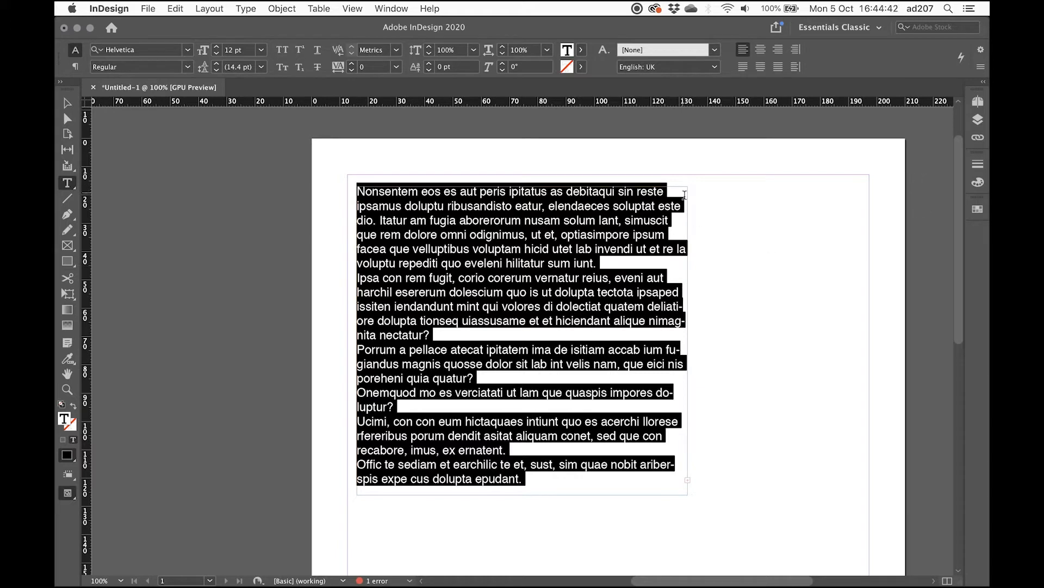
Open the Character panel and float it beside the page next to the text frame.
{"action": "left_click", "coordinate": [391, 8]}
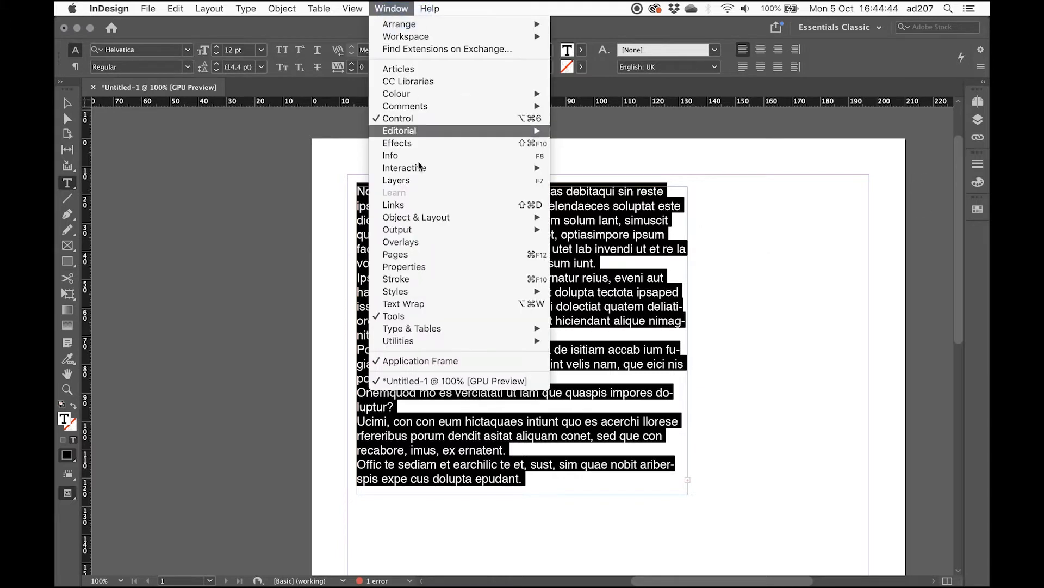
{"action": "mouse_move", "coordinate": [414, 329]}
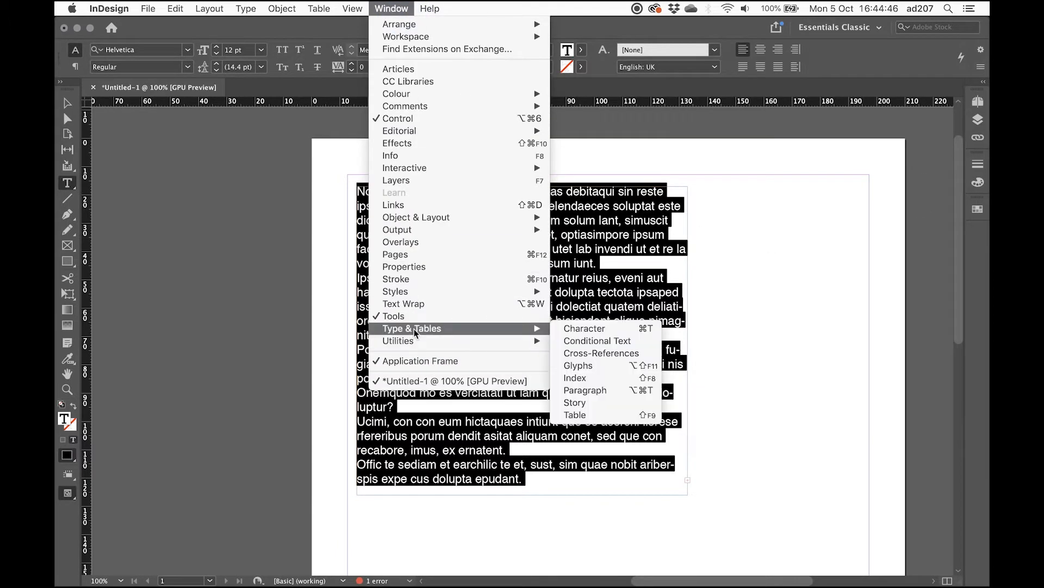
{"action": "left_click", "coordinate": [621, 331]}
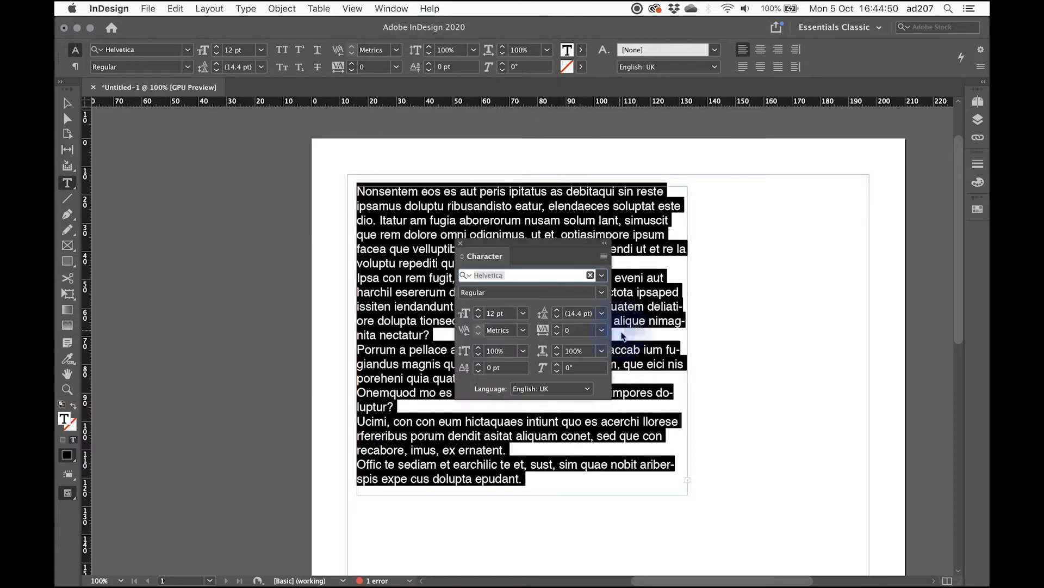
{"action": "left_click_drag", "start_coordinate": [550, 245], "coordinate": [975, 231]}
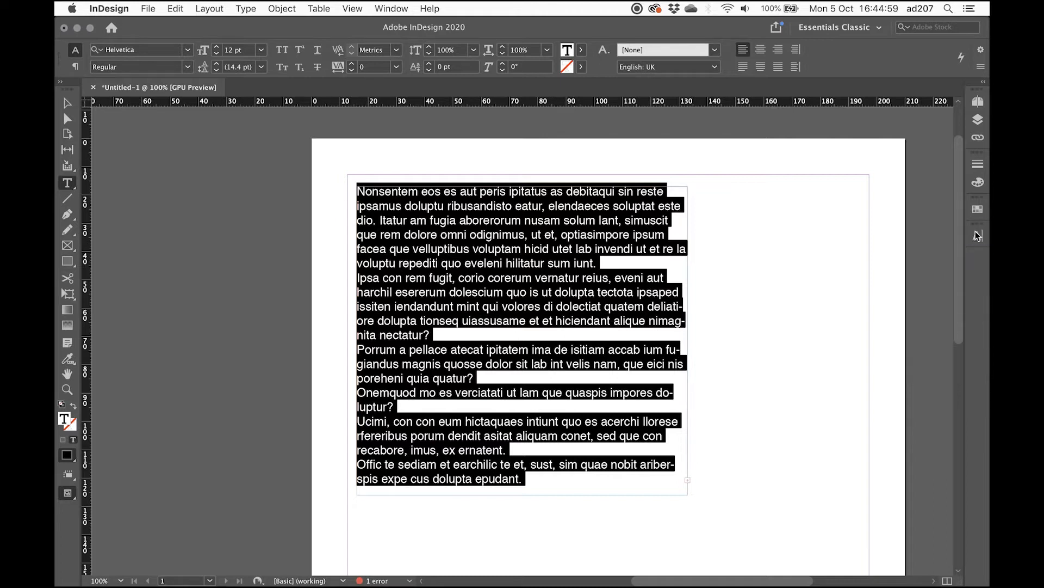
{"action": "left_click", "coordinate": [979, 235]}
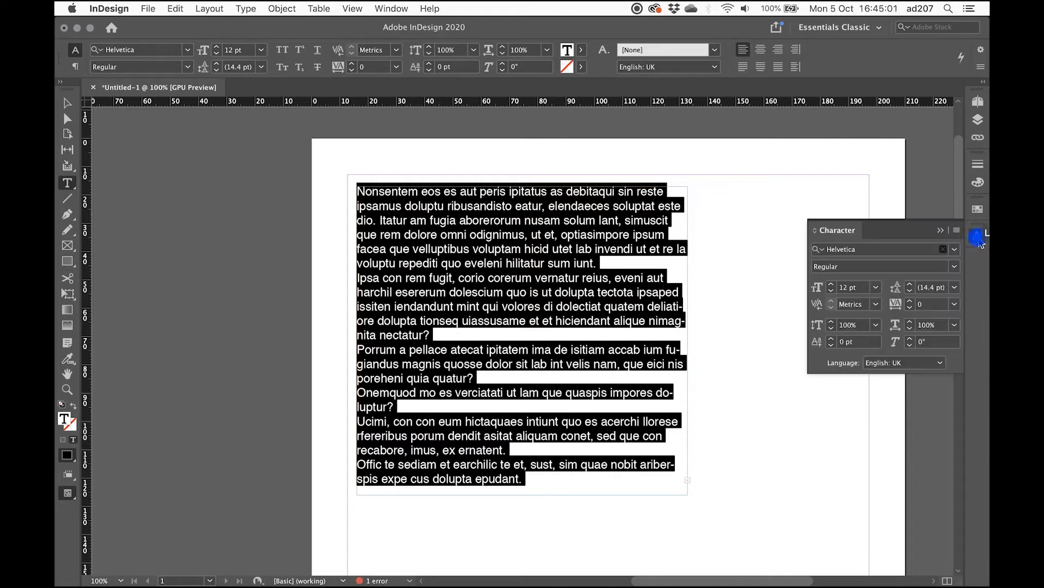
{"action": "left_click_drag", "start_coordinate": [913, 228], "coordinate": [267, 204]}
{"action": "left_click", "coordinate": [326, 219]}
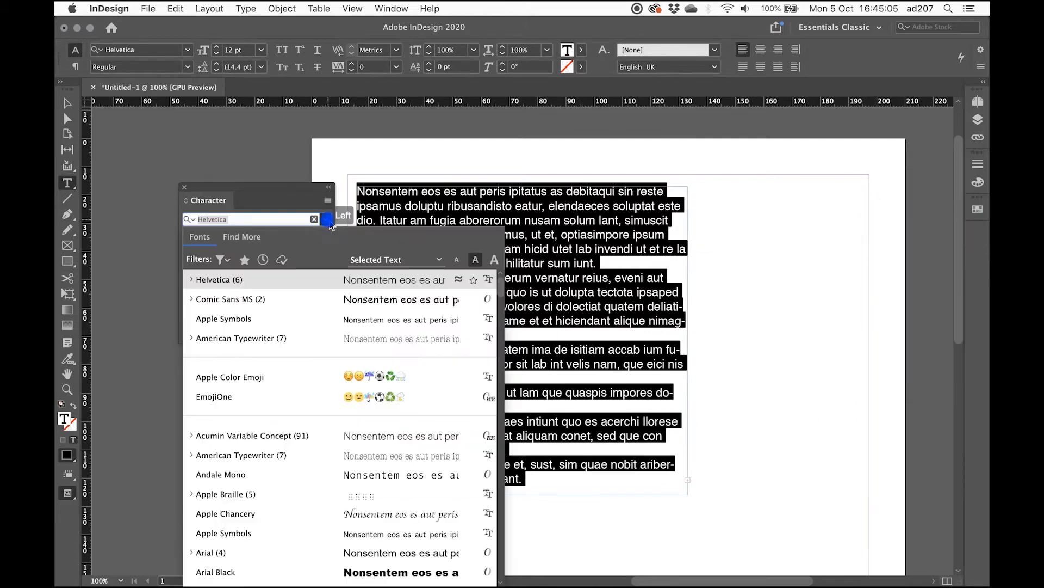
{"action": "left_click", "coordinate": [255, 219]}
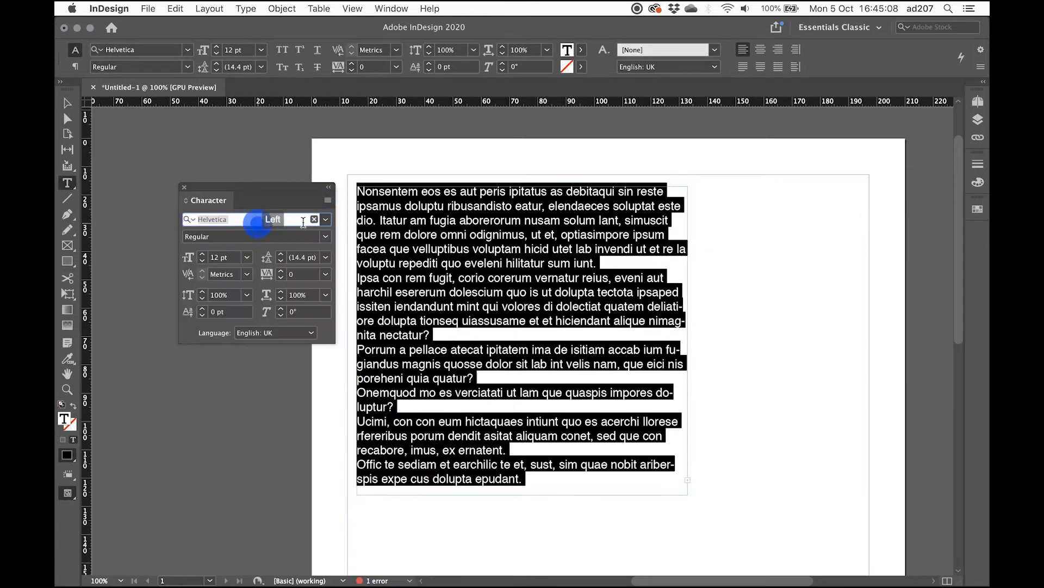
Try the Light and Bold styles of Helvetica on the selected text, and set it back to Regular.
{"action": "left_click", "coordinate": [325, 236]}
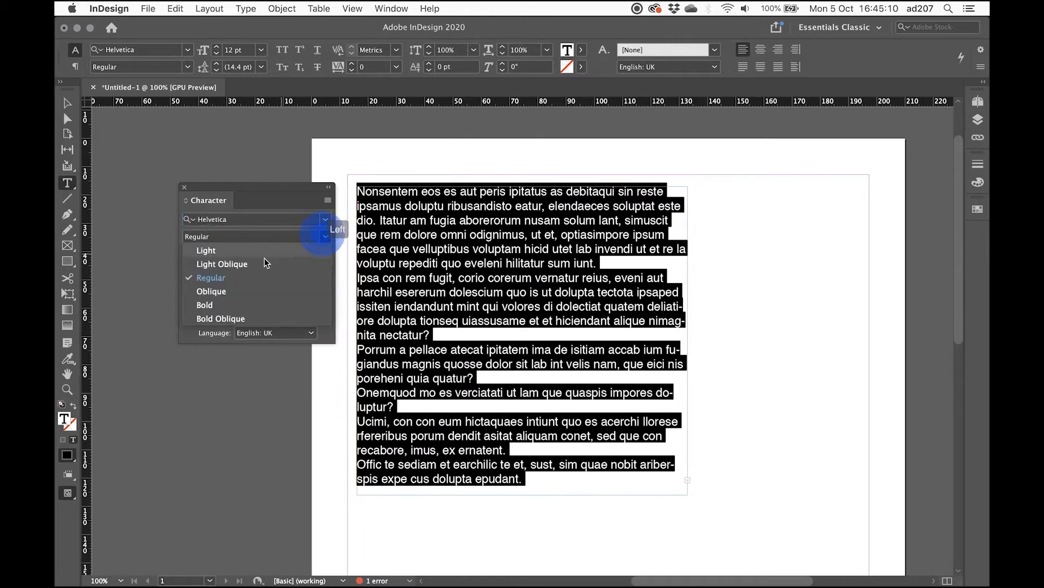
{"action": "left_click", "coordinate": [254, 252]}
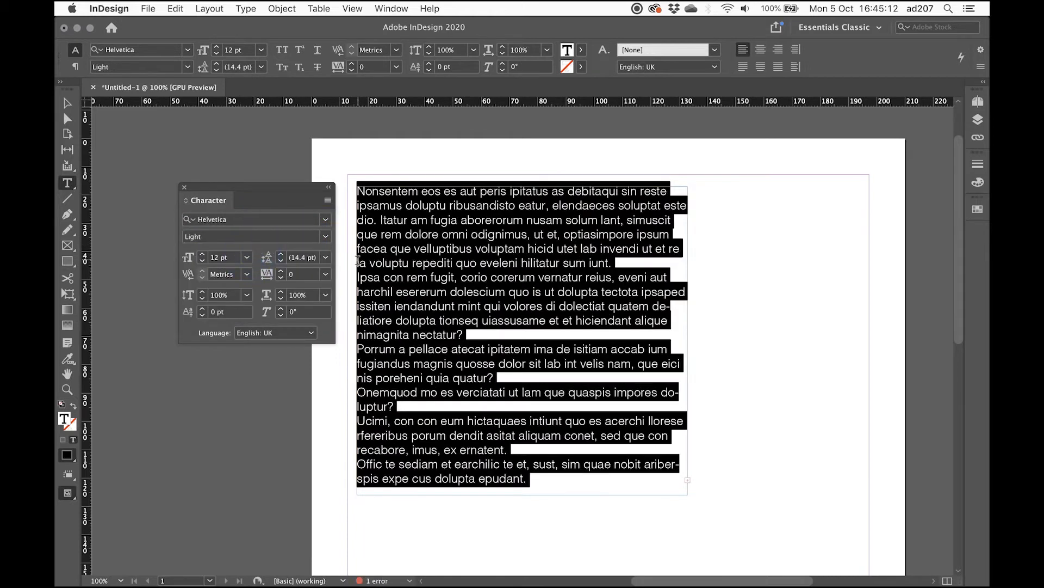
{"action": "left_click", "coordinate": [332, 237]}
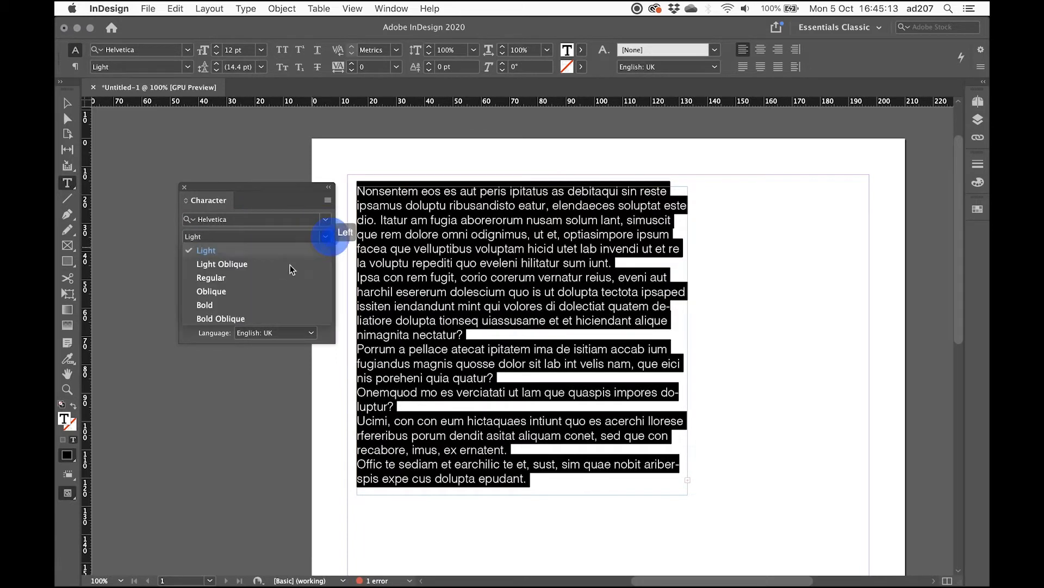
{"action": "left_click", "coordinate": [252, 304]}
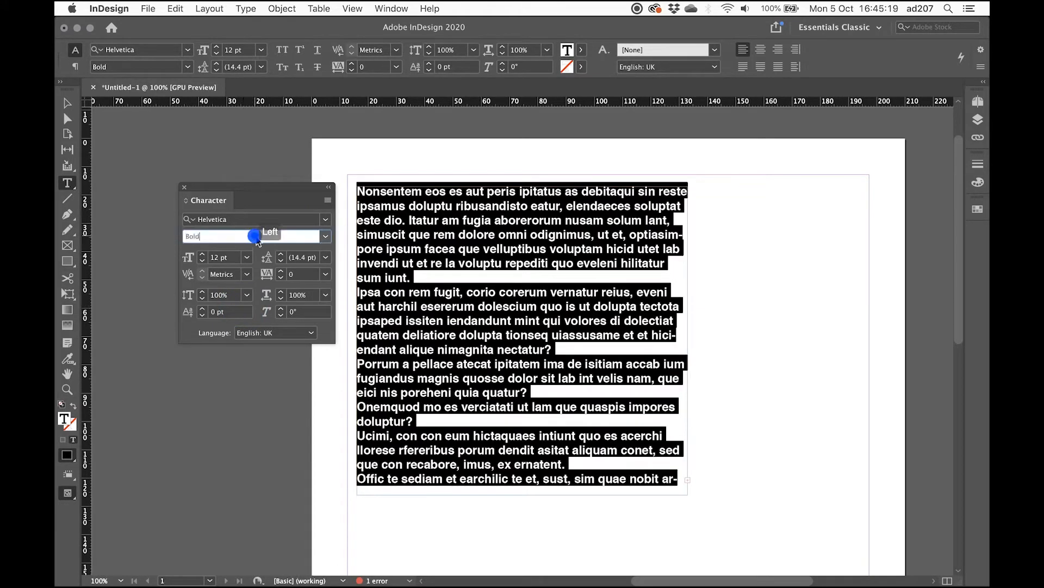
{"action": "left_click", "coordinate": [326, 236]}
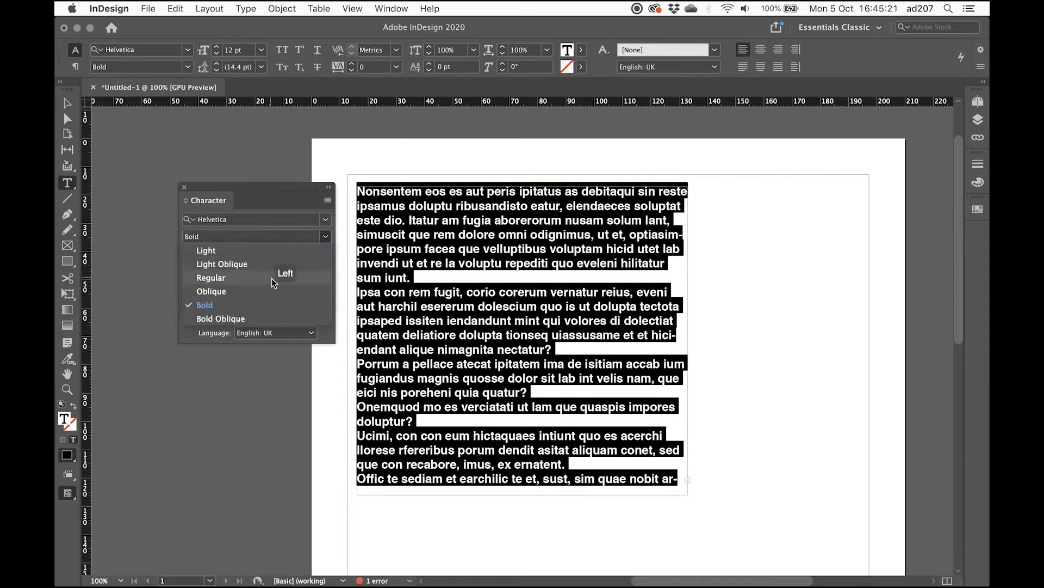
{"action": "left_click", "coordinate": [272, 279]}
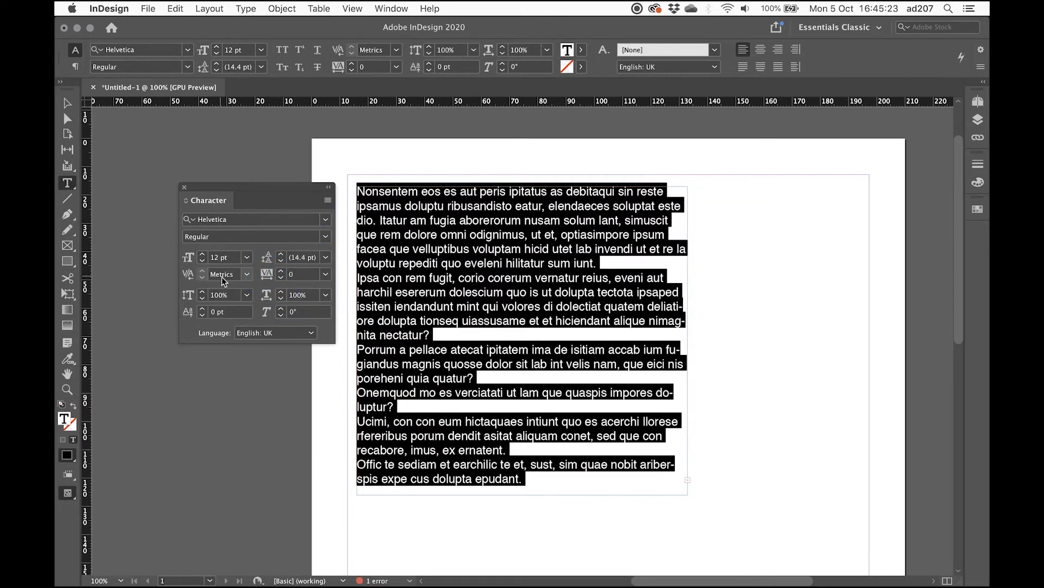
Increase the font size of the selected placeholder text to 20 pt.
{"action": "left_click", "coordinate": [202, 254]}
{"action": "left_click", "coordinate": [201, 254]}
{"action": "left_click", "coordinate": [202, 253]}
{"action": "left_click", "coordinate": [202, 254]}
{"action": "left_click", "coordinate": [202, 253]}
{"action": "left_click", "coordinate": [202, 254]}
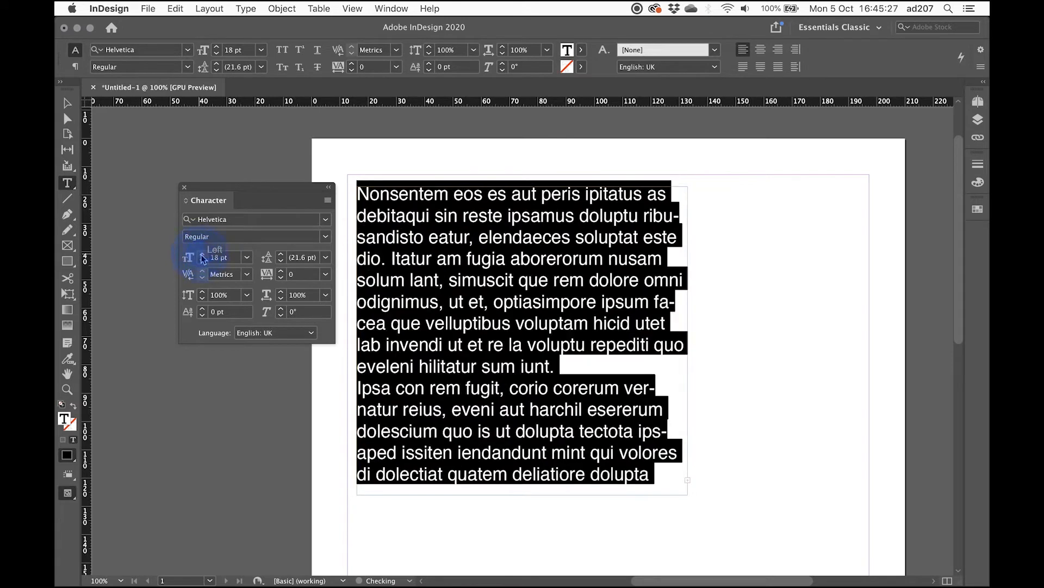
{"action": "left_click", "coordinate": [202, 254]}
{"action": "left_click", "coordinate": [202, 254]}
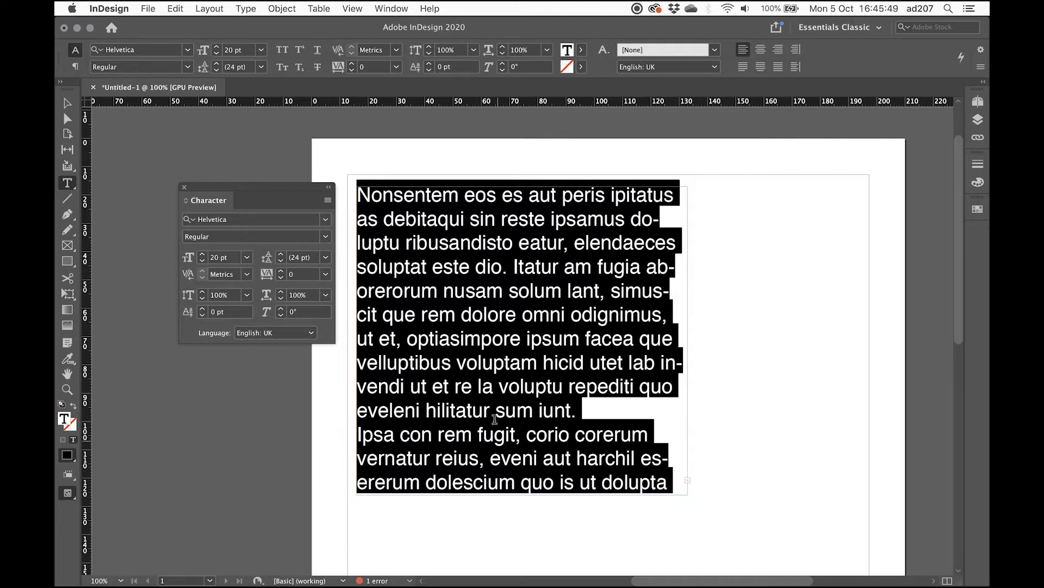
Enlarge the text frame to about 173 mm wide and 248 mm high so that it holds all the overset text.
{"action": "key", "text": "Escape"}
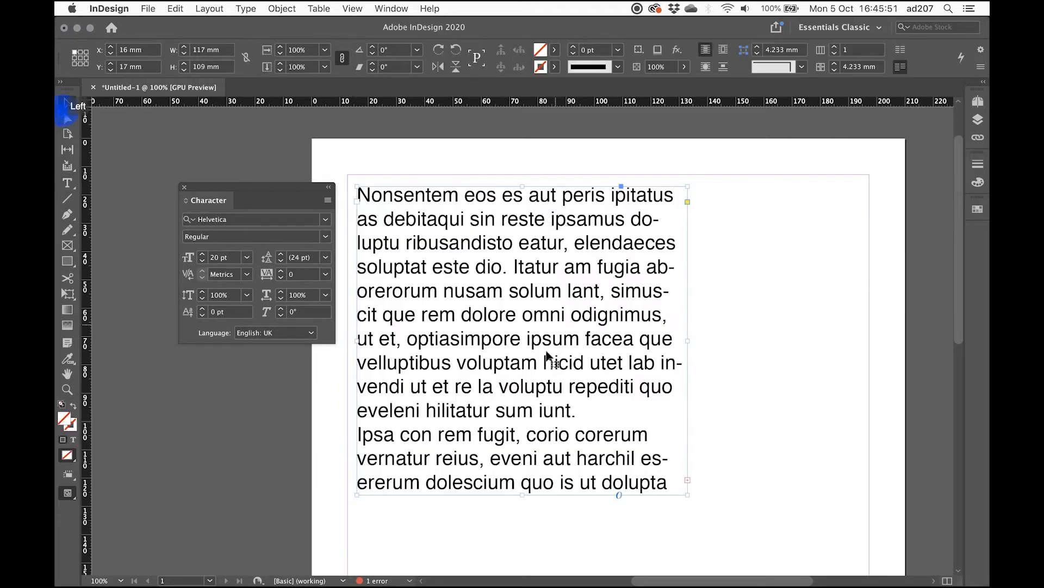
{"action": "left_click_drag", "start_coordinate": [688, 341], "coordinate": [846, 341]}
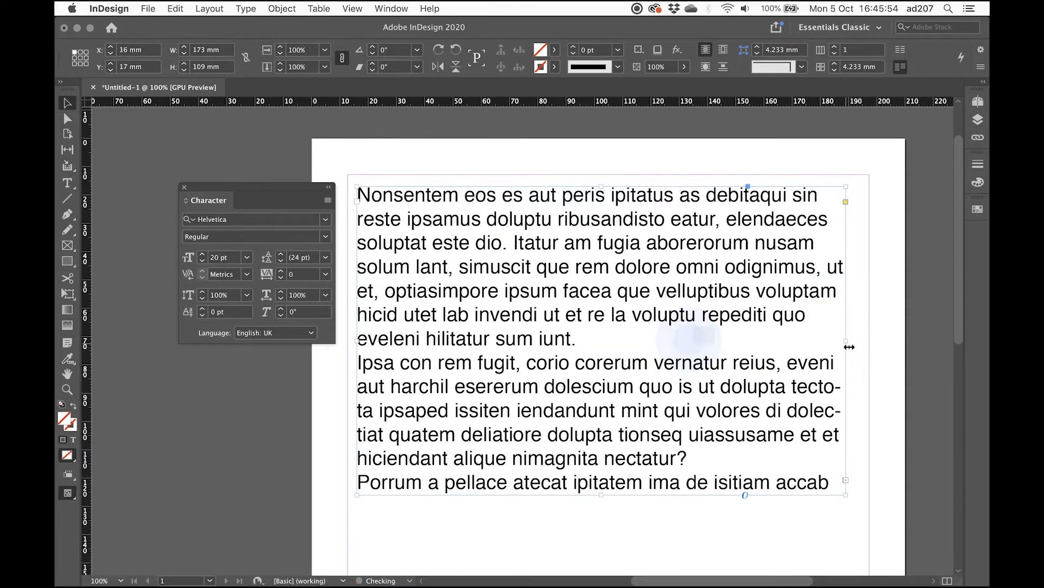
{"action": "double_click", "coordinate": [601, 494]}
{"action": "scroll", "coordinate": [614, 513], "scroll_direction": "down", "scroll_amount": 4}
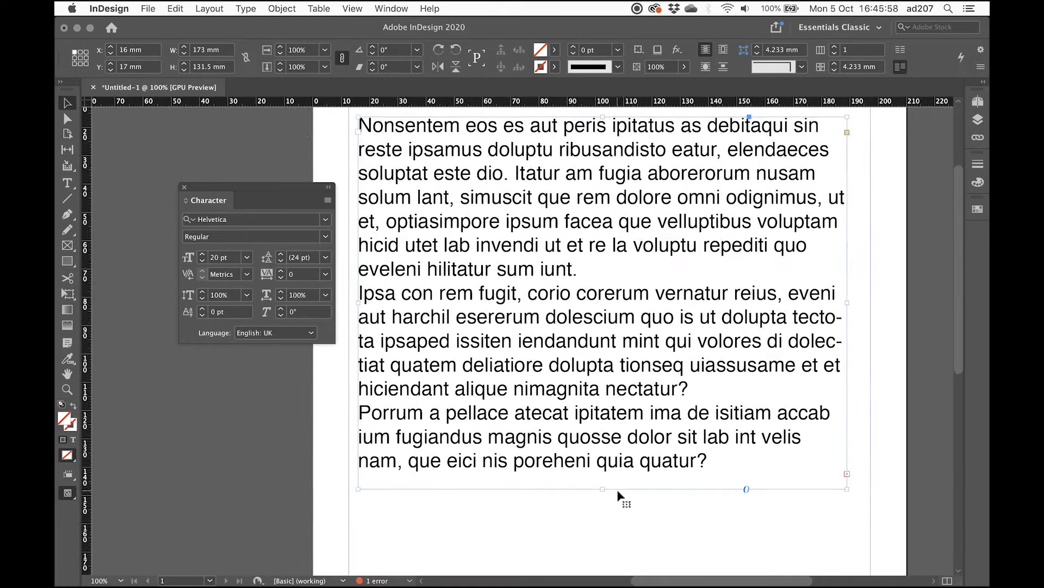
{"action": "left_click_drag", "start_coordinate": [619, 356], "coordinate": [619, 586]}
{"action": "scroll", "coordinate": [669, 468], "scroll_direction": "down", "scroll_amount": 3}
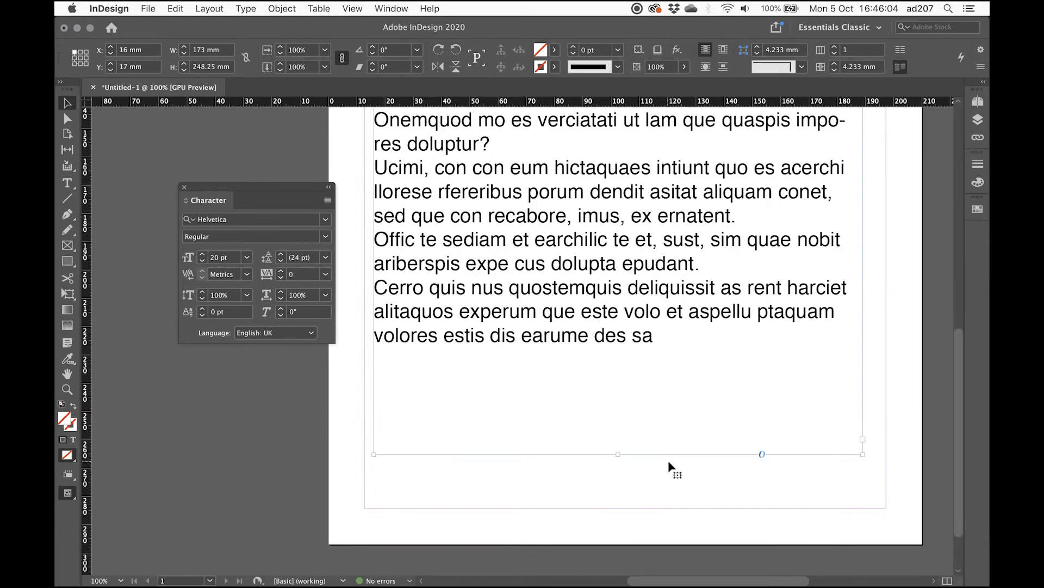
{"action": "scroll", "coordinate": [669, 468], "scroll_direction": "up", "scroll_amount": 9}
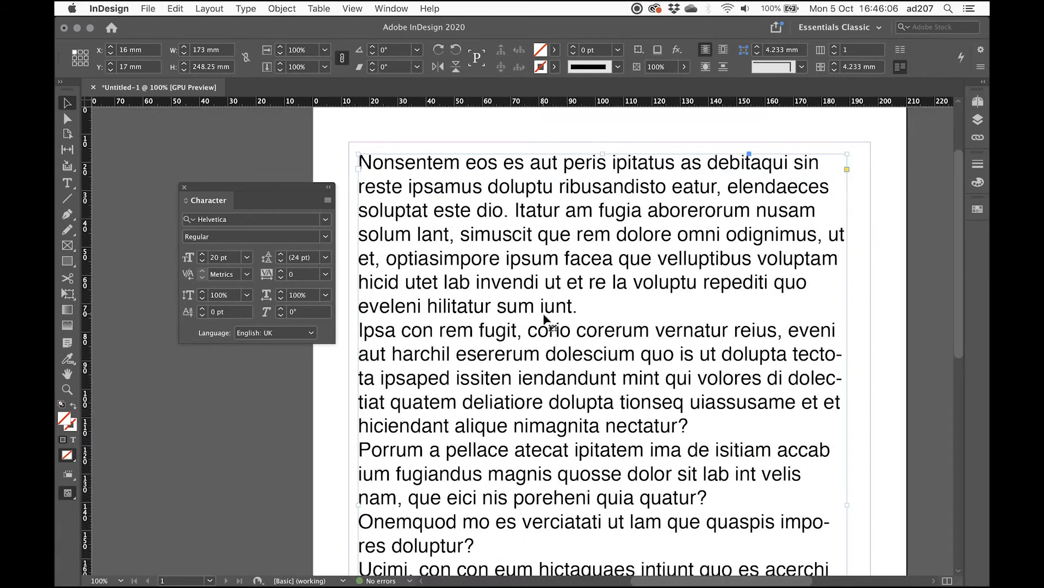
Select all the text in the enlarged frame and set its font size to 15 pt.
{"action": "double_click", "coordinate": [544, 306]}
{"action": "key", "text": "super+a"}
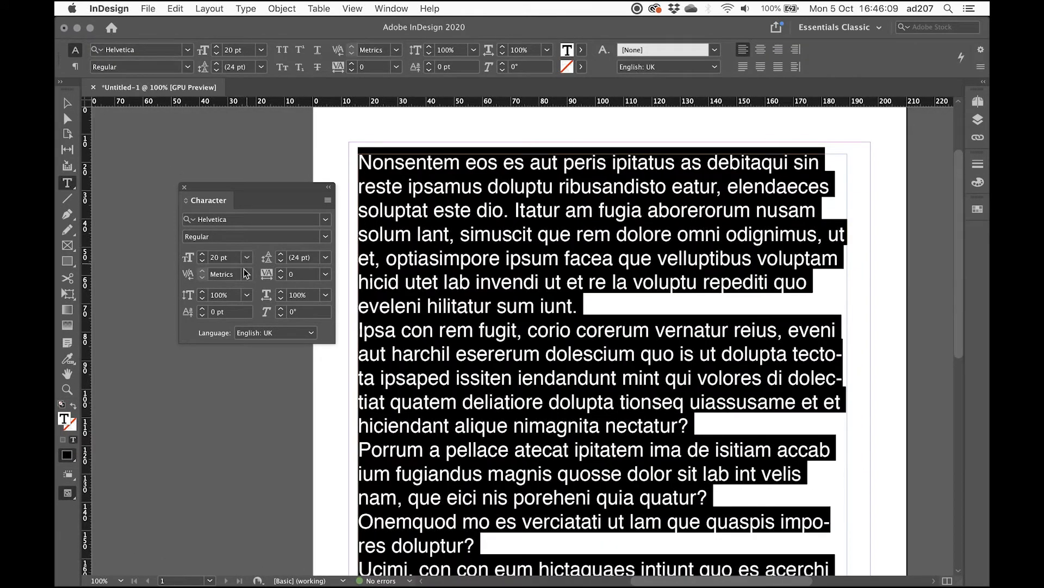
{"action": "left_click", "coordinate": [202, 254]}
{"action": "left_click", "coordinate": [201, 254]}
{"action": "left_click", "coordinate": [202, 261]}
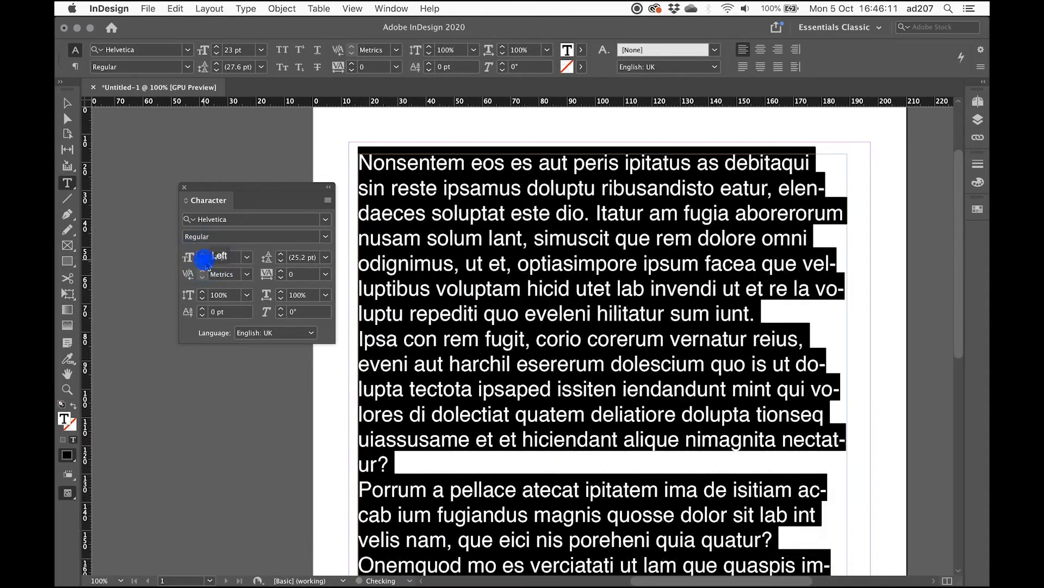
{"action": "left_click", "coordinate": [201, 261]}
{"action": "left_click", "coordinate": [202, 260]}
{"action": "left_click", "coordinate": [210, 260]}
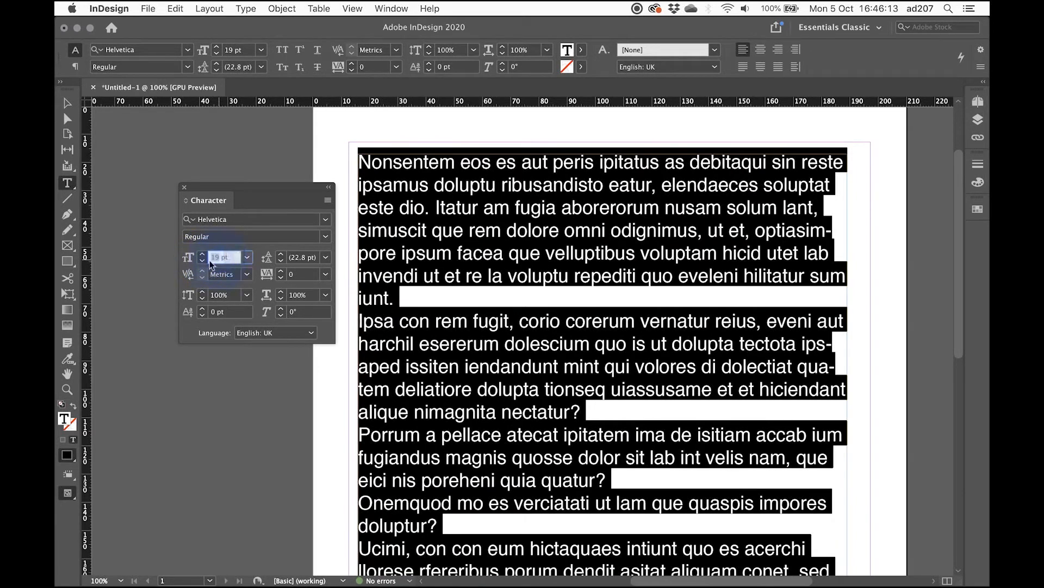
{"action": "type", "text": "15"}
{"action": "key", "text": "Return"}
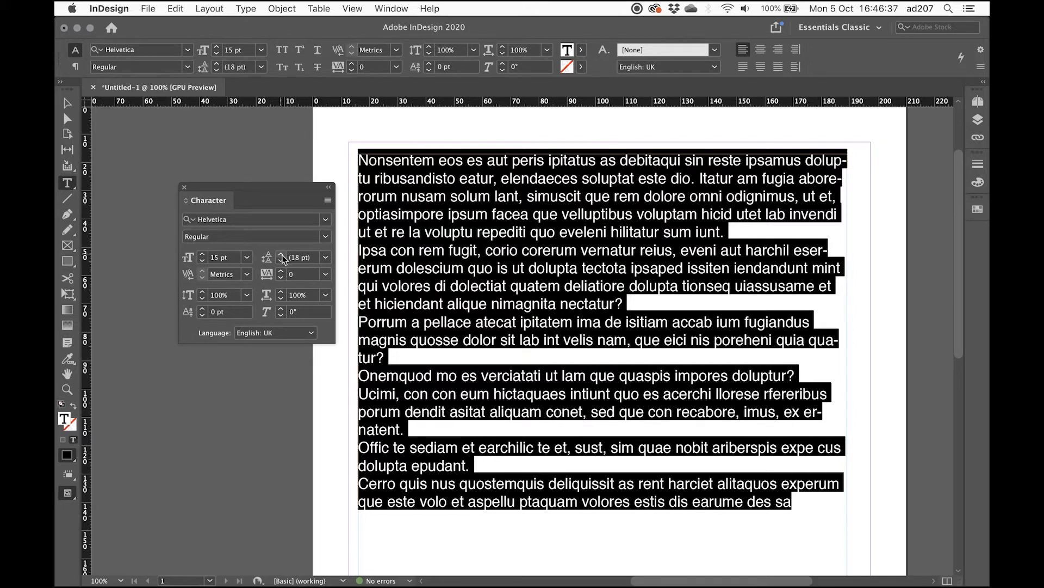
Reduce the leading of the selected text to 13 pt and deselect the text to check the line spacing.
{"action": "left_click", "coordinate": [325, 256]}
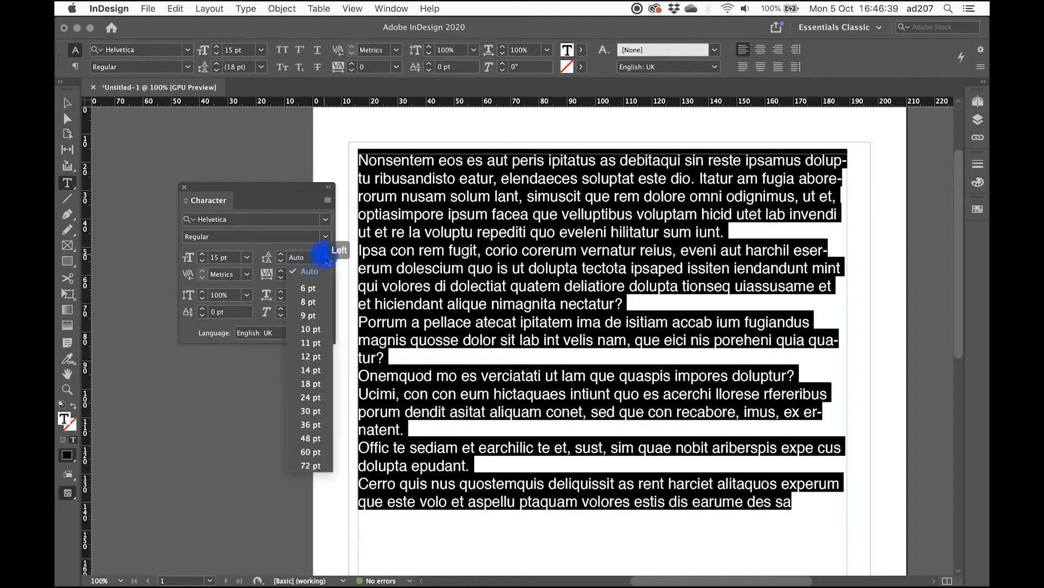
{"action": "left_click", "coordinate": [317, 275]}
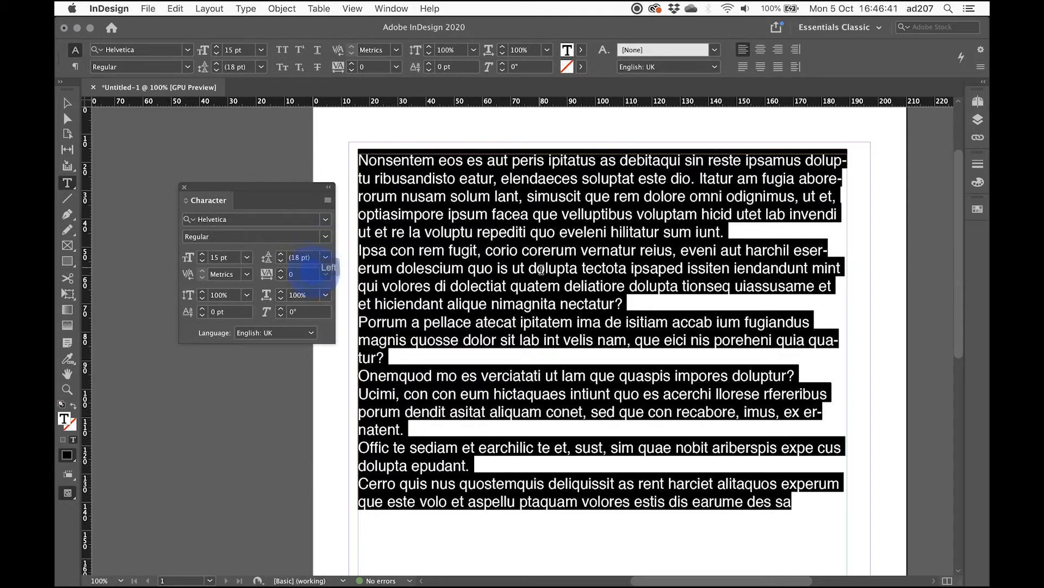
{"action": "left_click", "coordinate": [281, 253]}
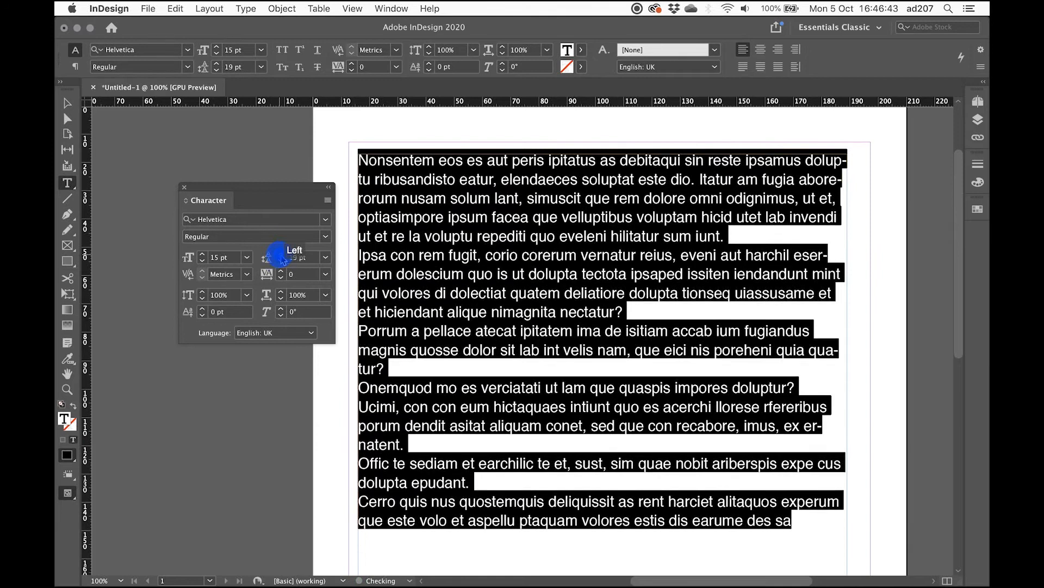
{"action": "left_click", "coordinate": [281, 260]}
{"action": "left_click", "coordinate": [281, 260]}
{"action": "left_click", "coordinate": [282, 260]}
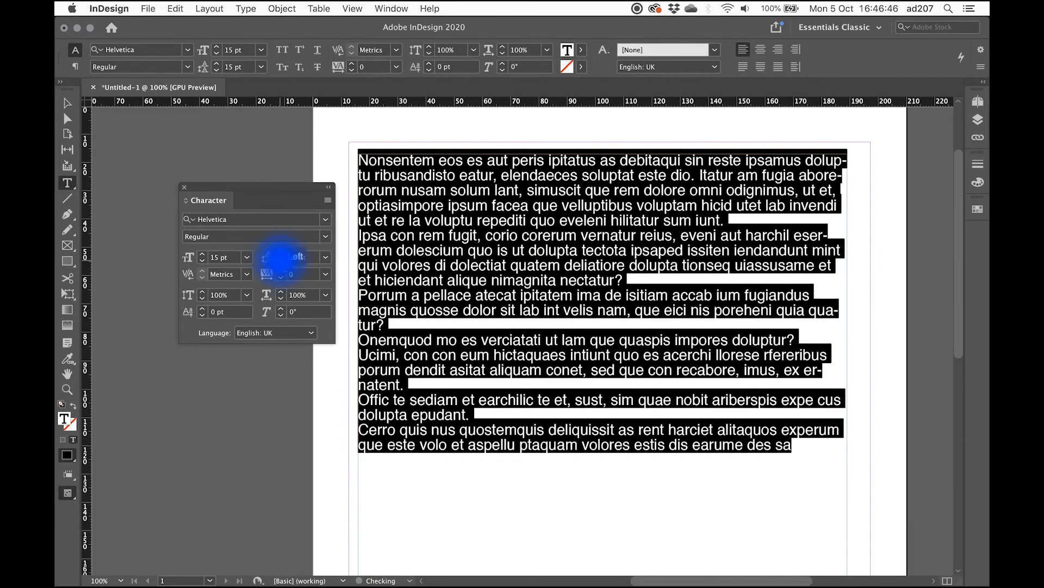
{"action": "left_click", "coordinate": [281, 260]}
{"action": "left_click", "coordinate": [281, 260]}
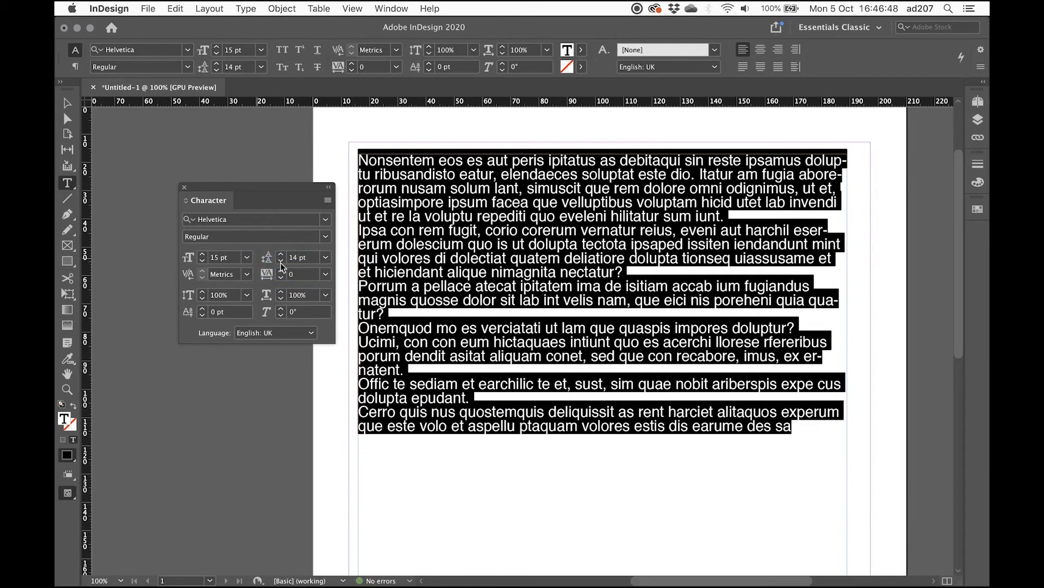
{"action": "left_click", "coordinate": [281, 260]}
{"action": "left_click", "coordinate": [482, 238]}
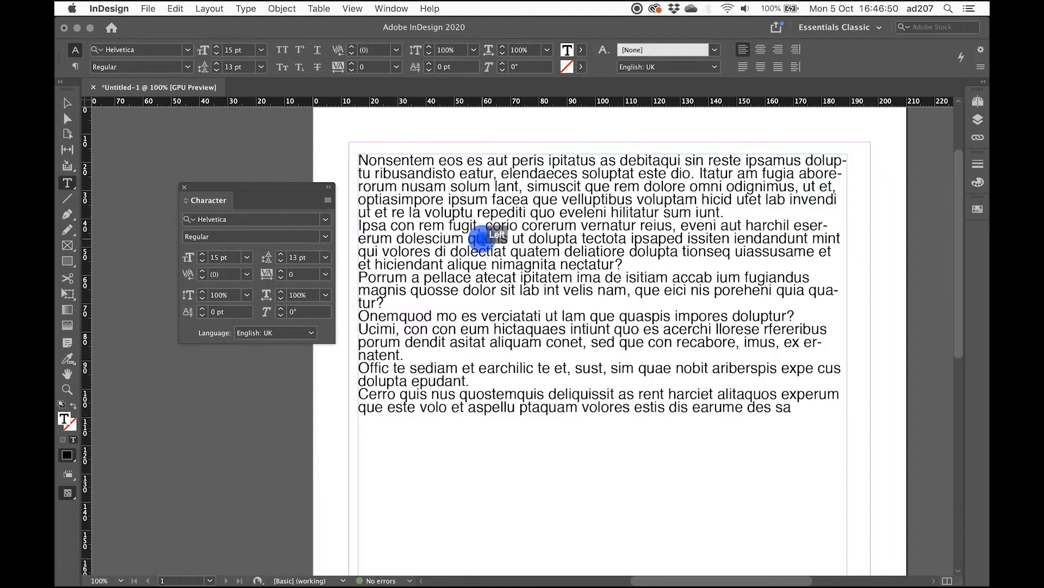
Reselect all the text, try leading of 8 pt and below, and set the leading to 20 pt.
{"action": "left_click", "coordinate": [283, 263]}
{"action": "left_click", "coordinate": [435, 241]}
{"action": "triple_click", "coordinate": [435, 241]}
{"action": "left_click", "coordinate": [436, 241]}
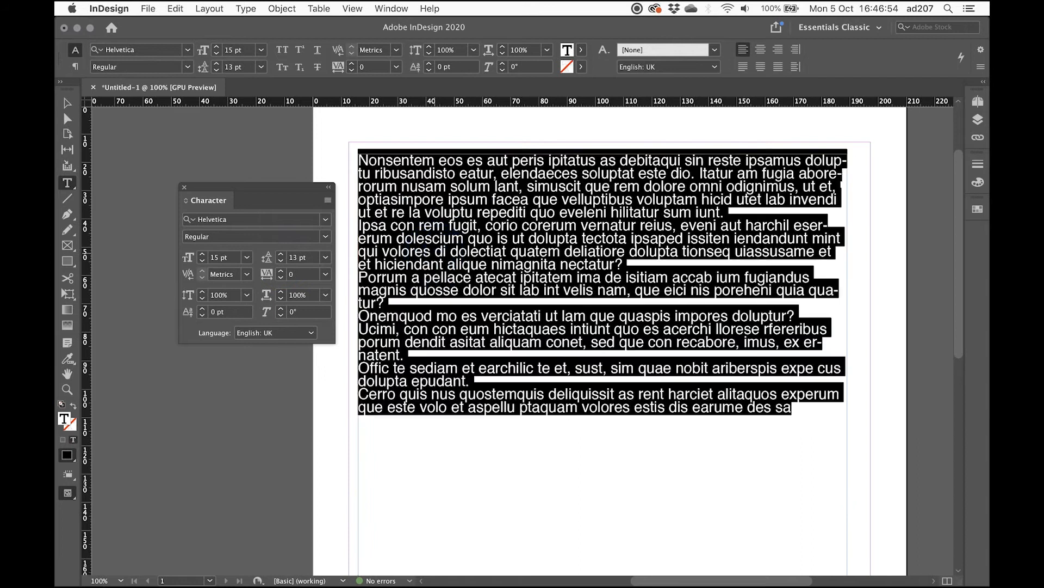
{"action": "left_click", "coordinate": [281, 263]}
{"action": "left_click", "coordinate": [281, 263]}
{"action": "left_click", "coordinate": [281, 263]}
{"action": "left_click", "coordinate": [280, 262]}
{"action": "left_click", "coordinate": [280, 262]}
{"action": "left_click", "coordinate": [282, 261]}
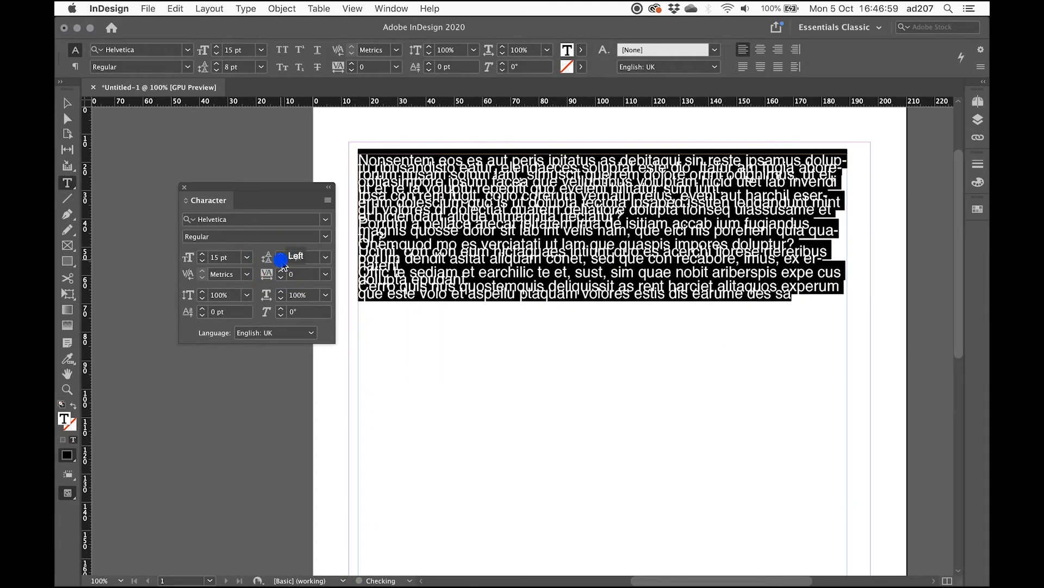
{"action": "left_click", "coordinate": [281, 262]}
{"action": "left_click", "coordinate": [282, 261]}
{"action": "left_click_drag", "start_coordinate": [282, 255], "coordinate": [281, 255]}
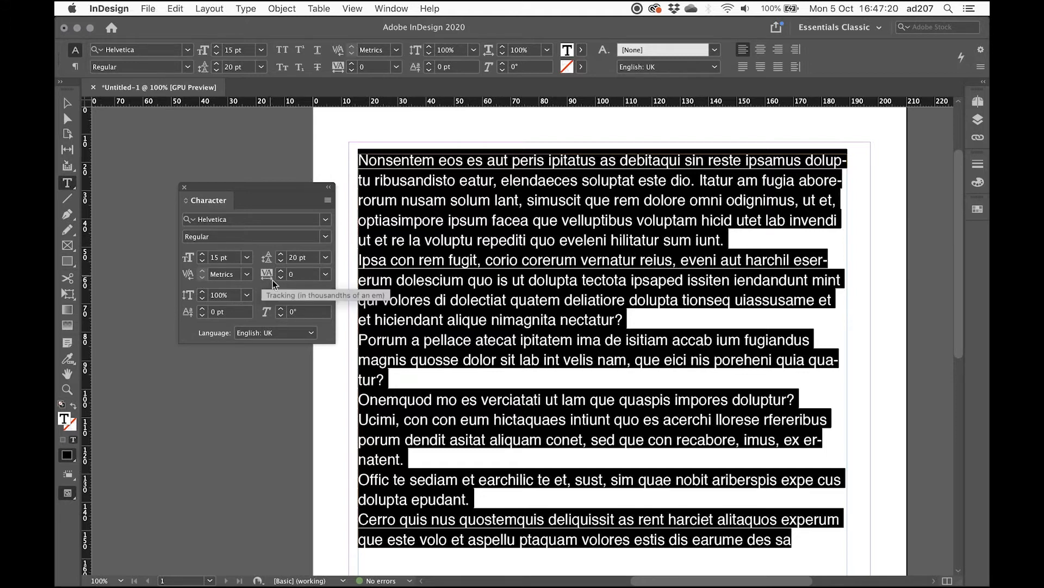
Reselect all the text, try wide tracking up to 230, and tighten the tracking to -90.
{"action": "left_click", "coordinate": [492, 306]}
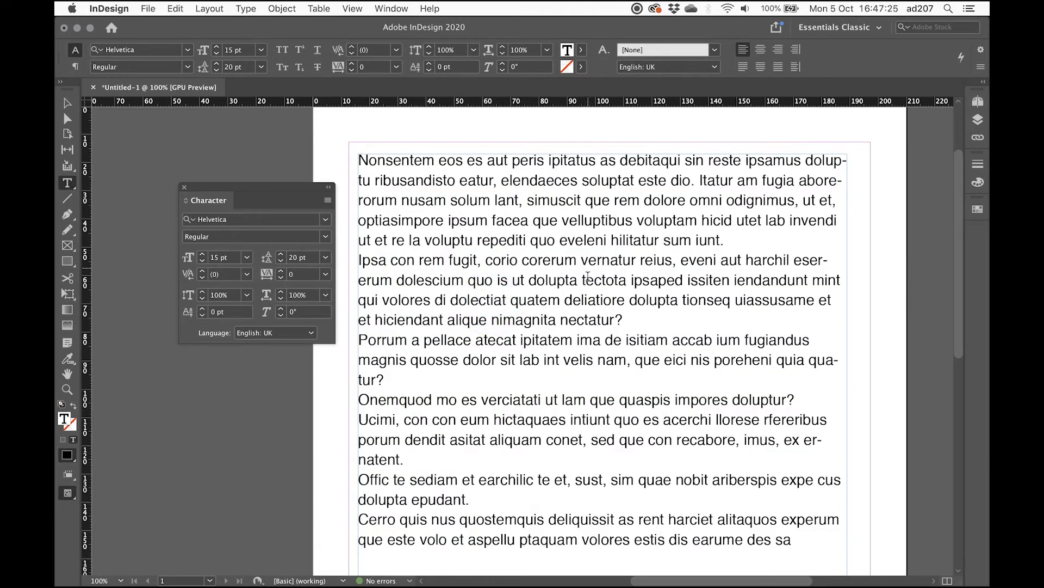
{"action": "key", "text": "super+a"}
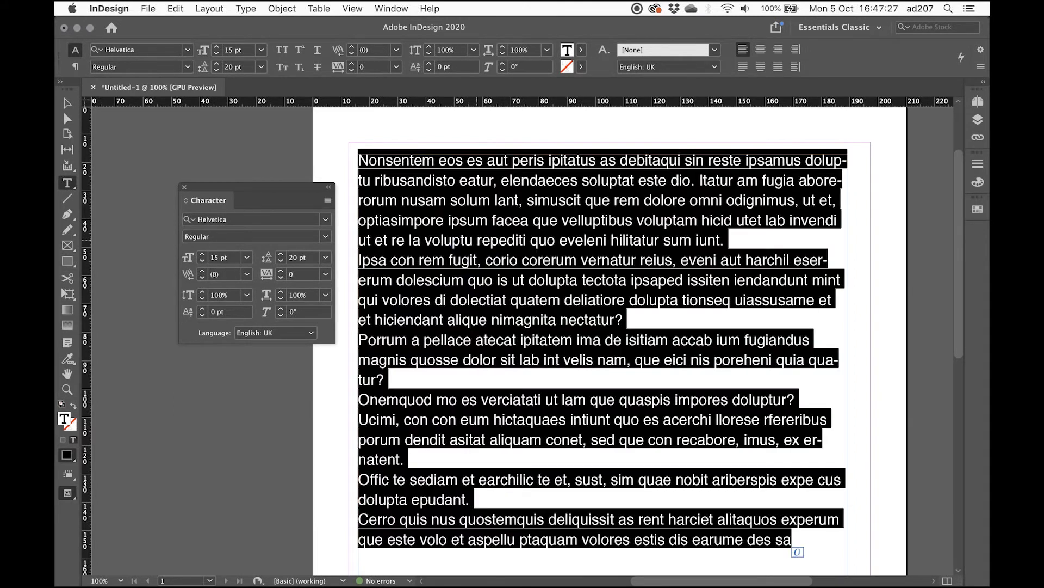
{"action": "left_click", "coordinate": [282, 272]}
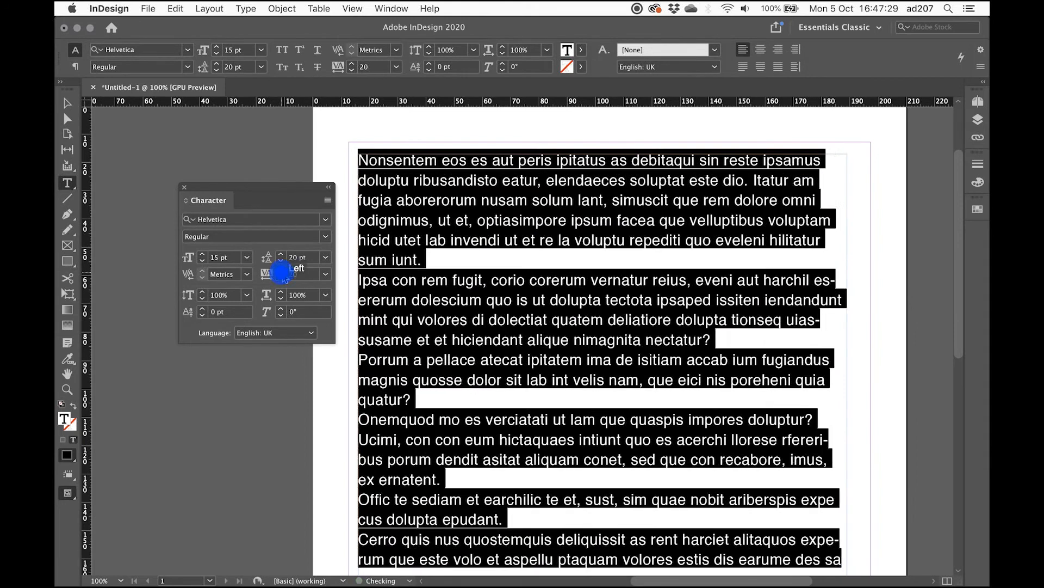
{"action": "left_click", "coordinate": [281, 271]}
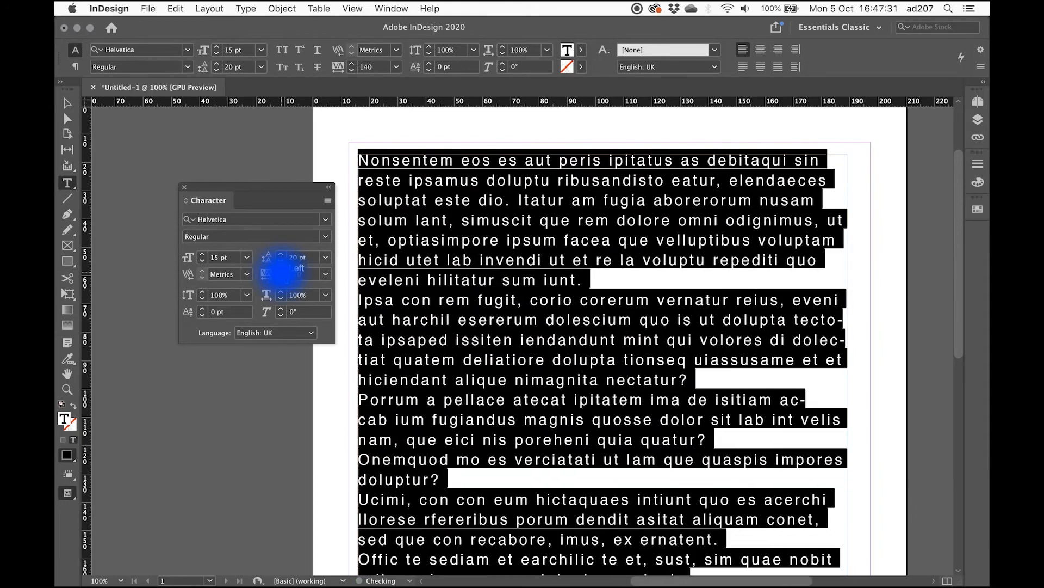
{"action": "left_click", "coordinate": [281, 277]}
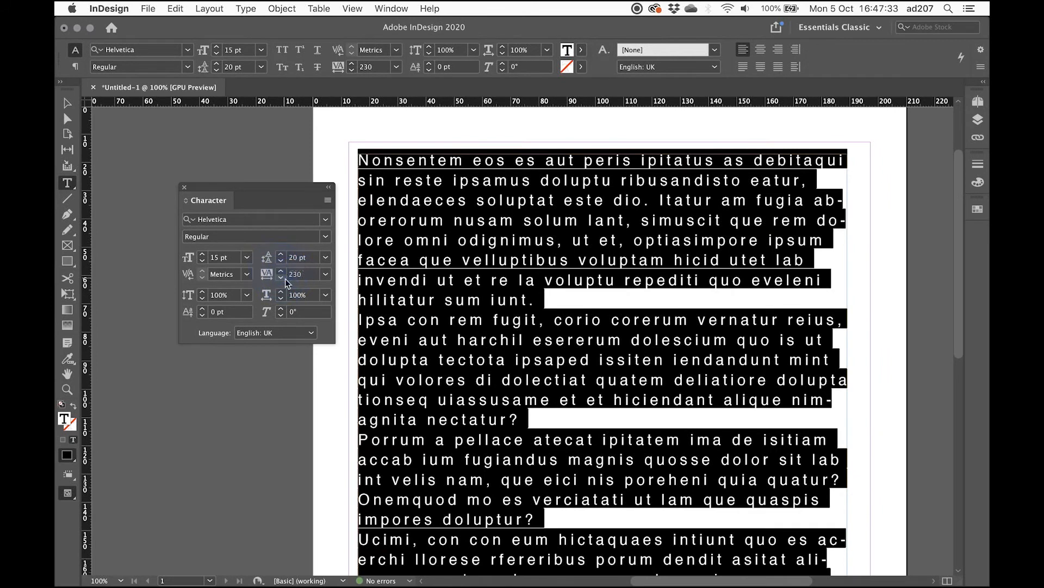
{"action": "left_click", "coordinate": [281, 278]}
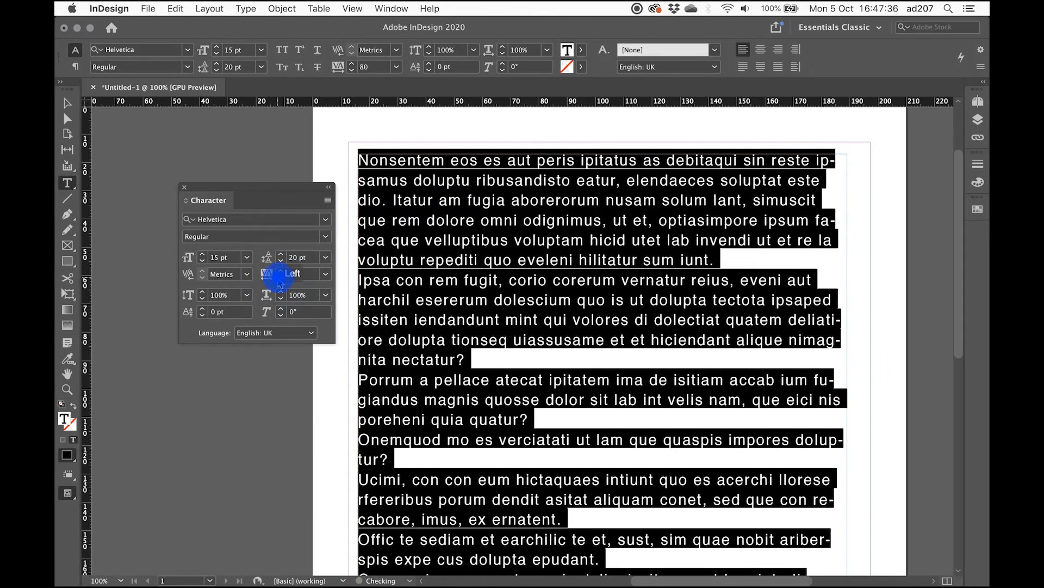
{"action": "left_click", "coordinate": [280, 278]}
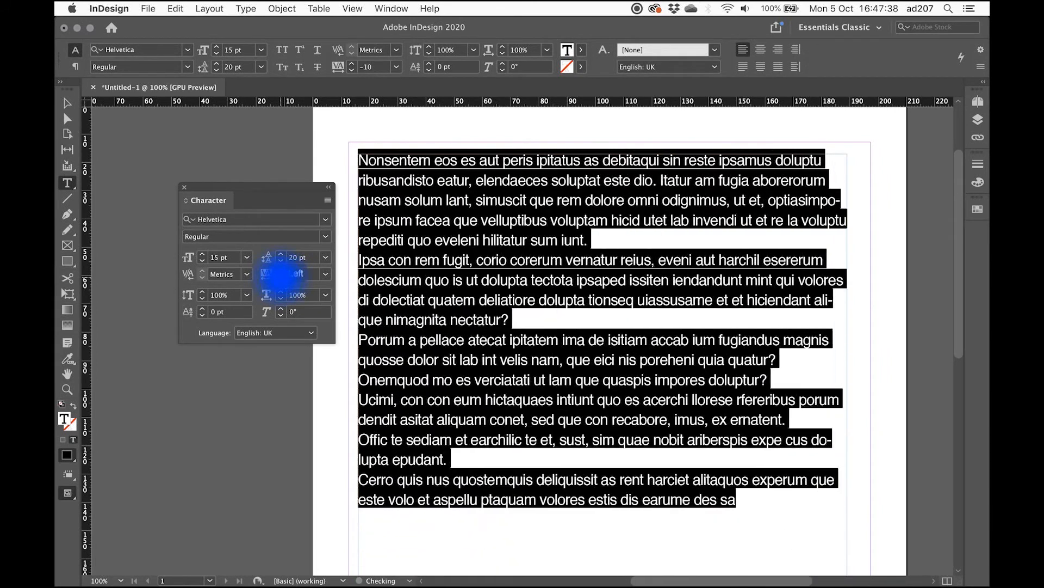
{"action": "left_click", "coordinate": [281, 278]}
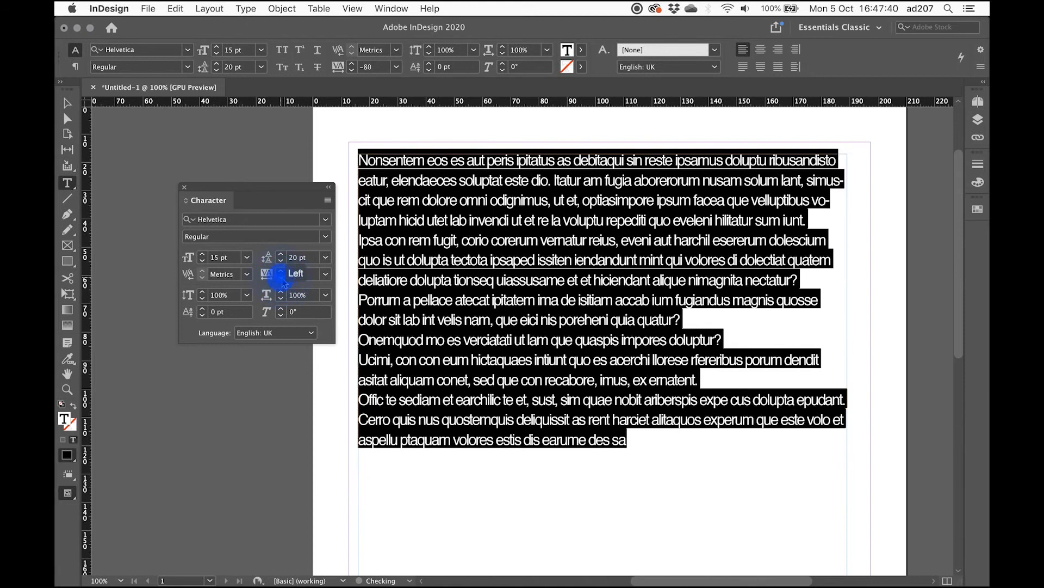
Examine at close range how the tightened tracking affects the letter spacing around the word "sum".
{"action": "key", "text": "super+equal"}
{"action": "key", "text": "super+equal"}
{"action": "key", "text": "super+equal"}
{"action": "key", "text": "super+equal"}
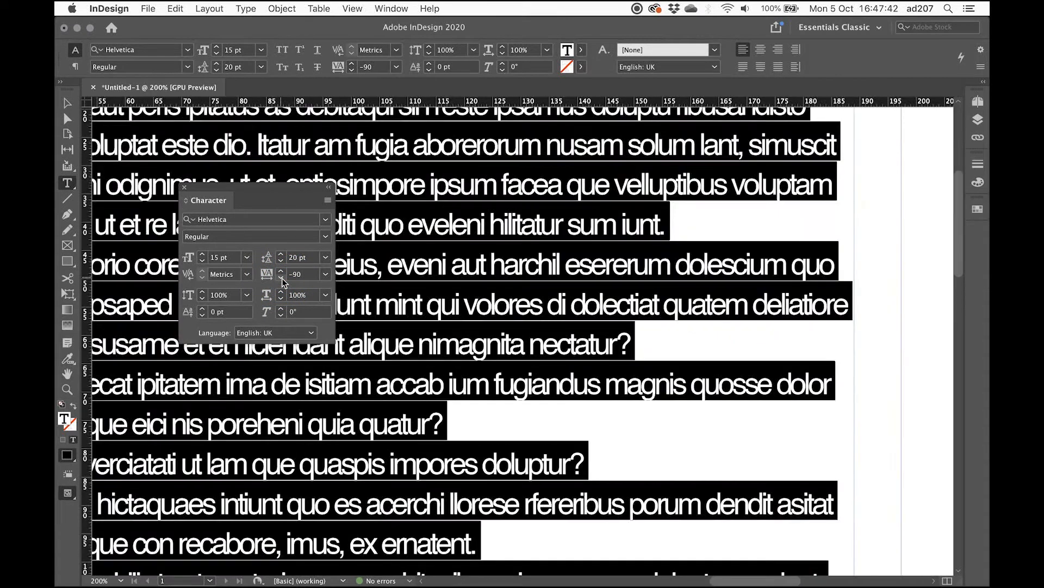
{"action": "left_click_drag", "start_coordinate": [288, 190], "coordinate": [481, 190]}
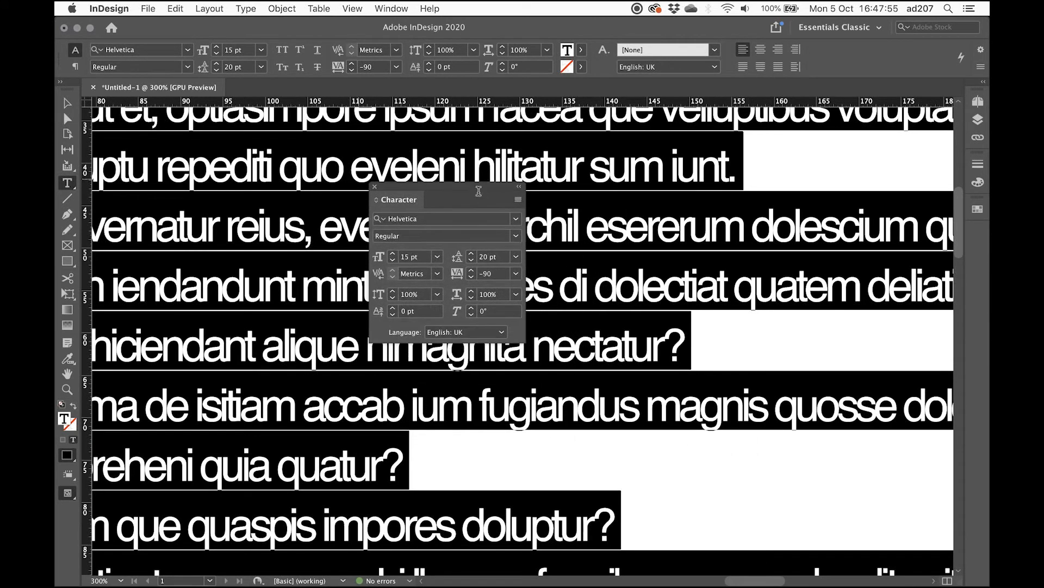
{"action": "left_click", "coordinate": [602, 173]}
{"action": "left_click", "coordinate": [625, 169]}
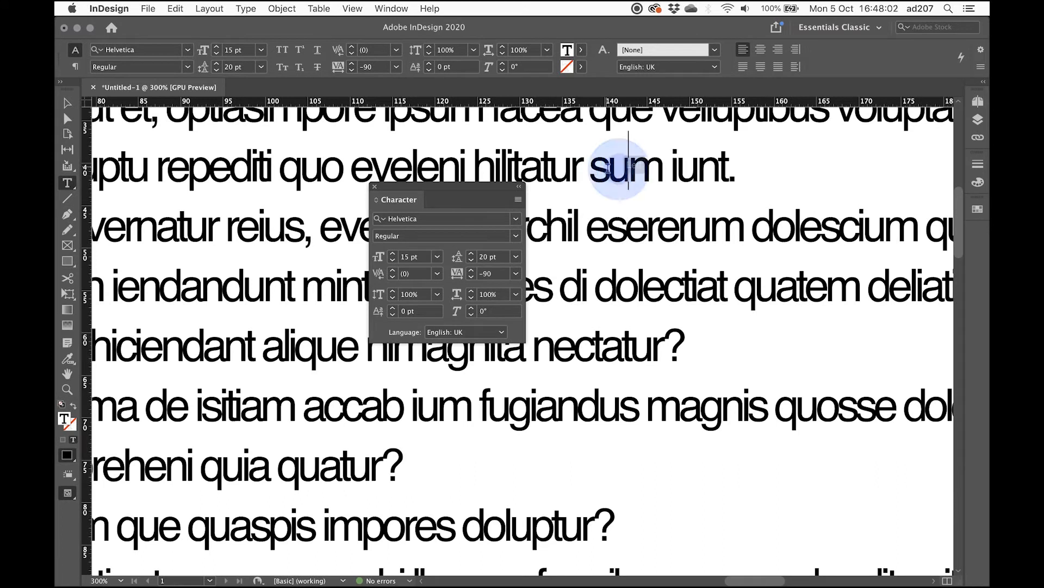
{"action": "left_click", "coordinate": [609, 168]}
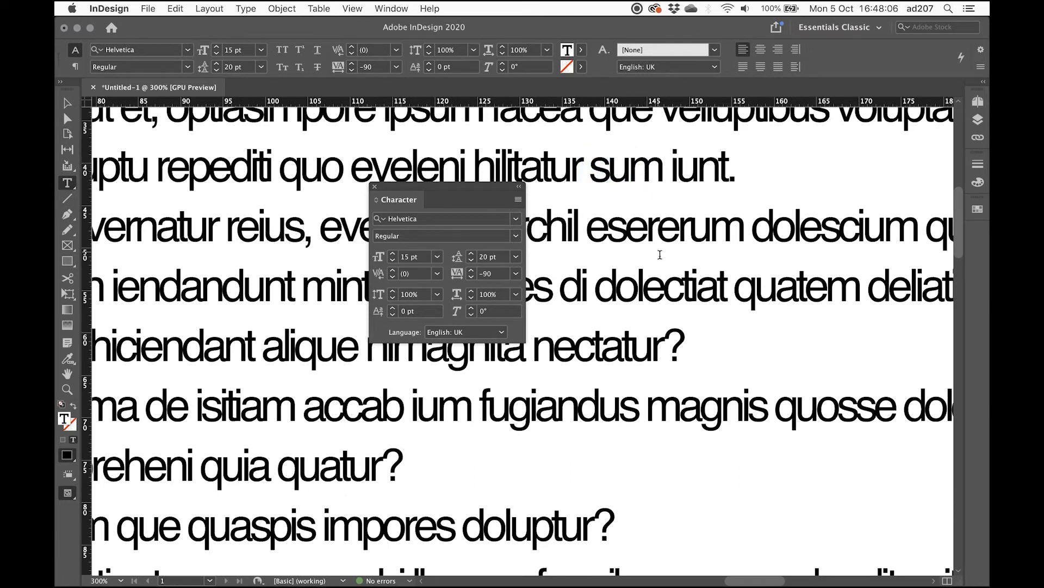
Examine the gaps between individual letters across the word "esererum".
{"action": "left_click_drag", "start_coordinate": [710, 232], "coordinate": [601, 240]}
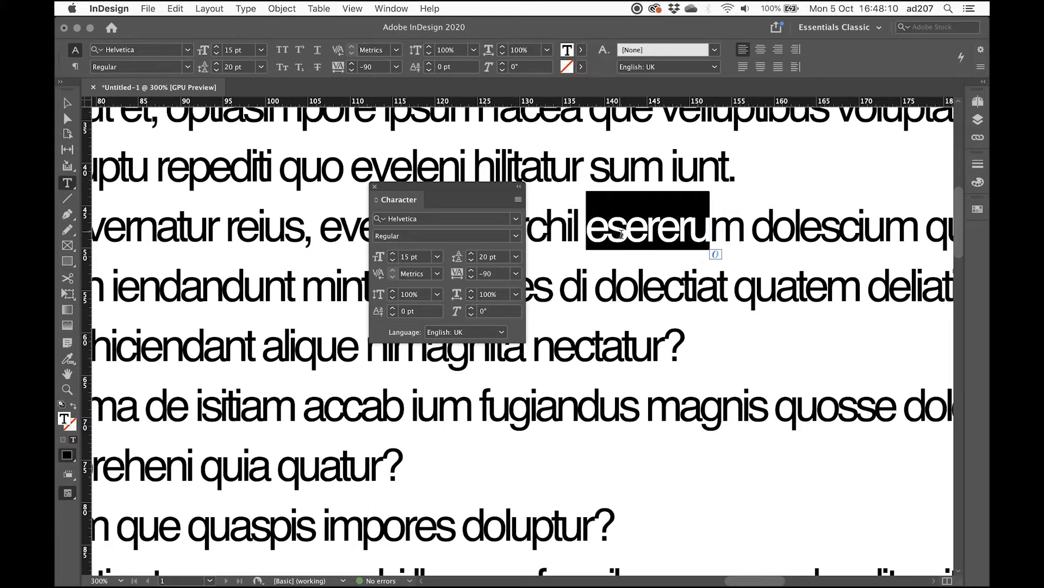
{"action": "left_click", "coordinate": [607, 239]}
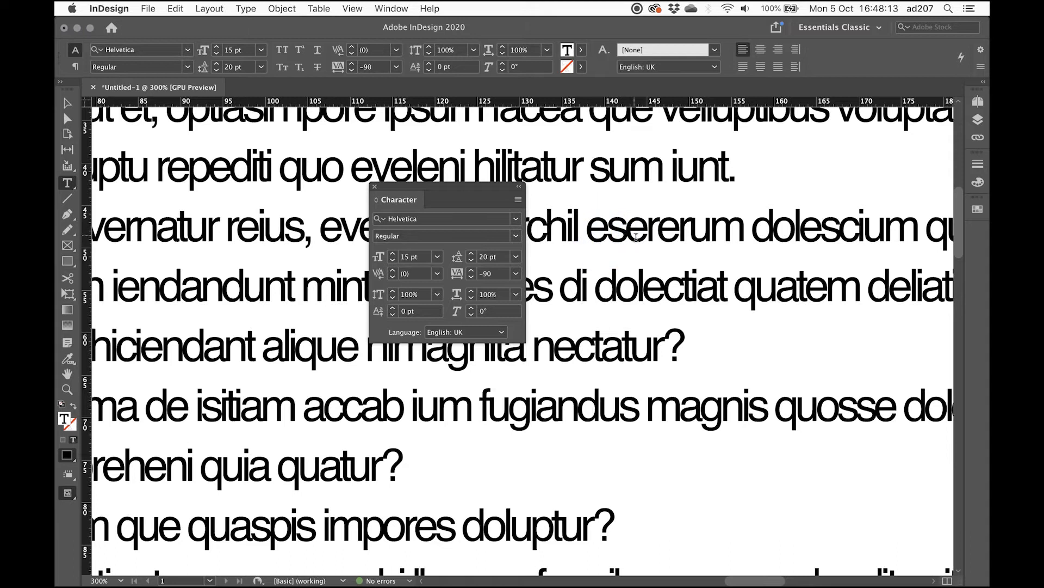
{"action": "left_click", "coordinate": [630, 238]}
{"action": "left_click", "coordinate": [663, 228]}
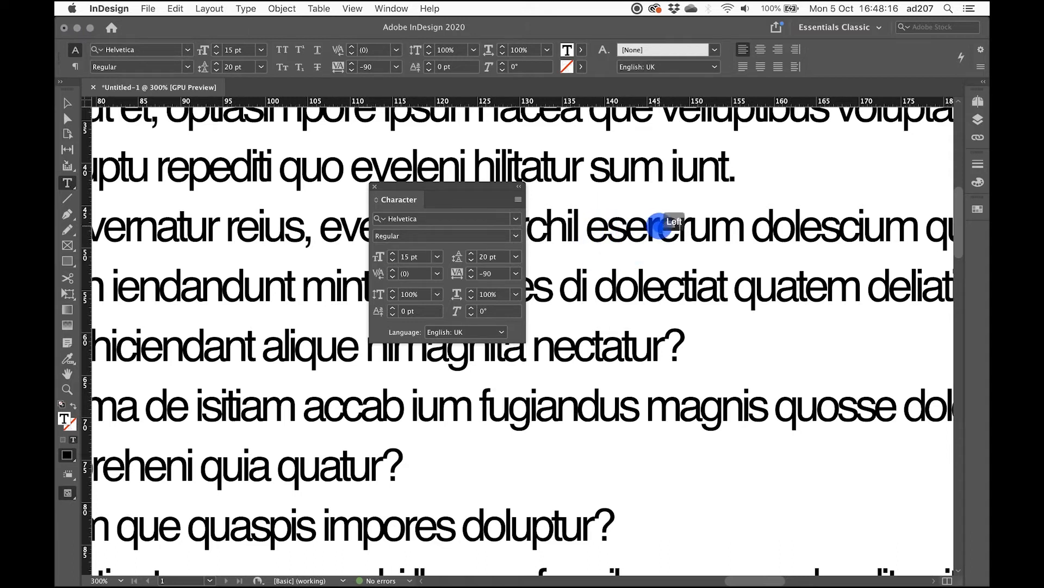
{"action": "left_click", "coordinate": [691, 232]}
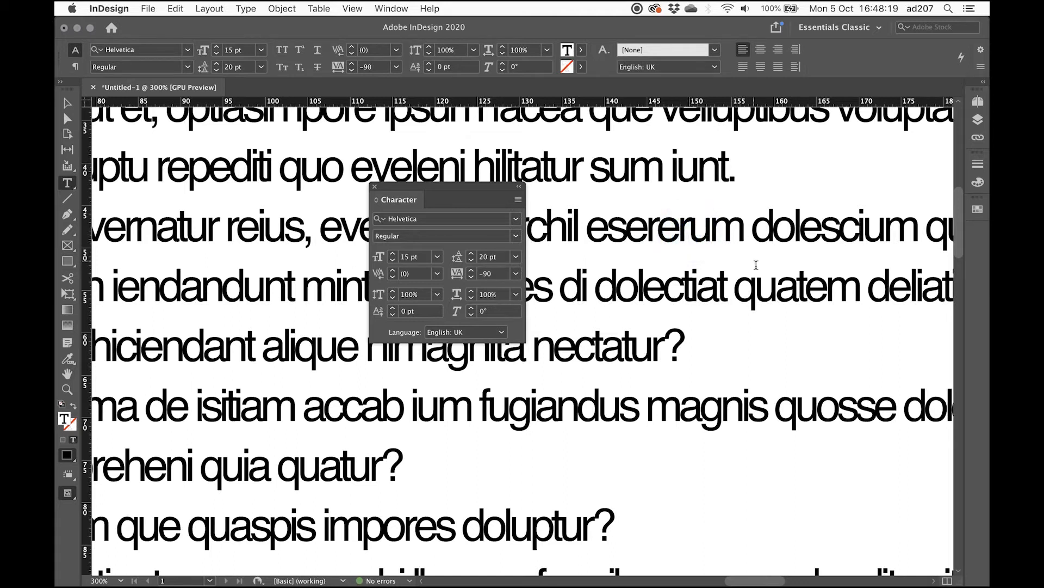
{"action": "left_click_drag", "start_coordinate": [594, 228], "coordinate": [728, 241]}
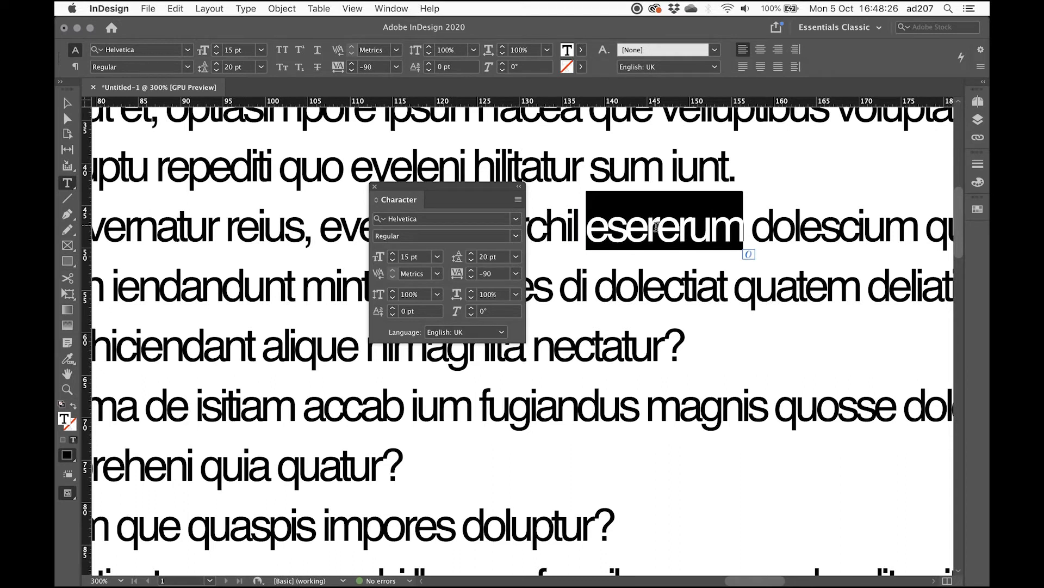
{"action": "left_click", "coordinate": [657, 227]}
{"action": "double_click", "coordinate": [694, 229]}
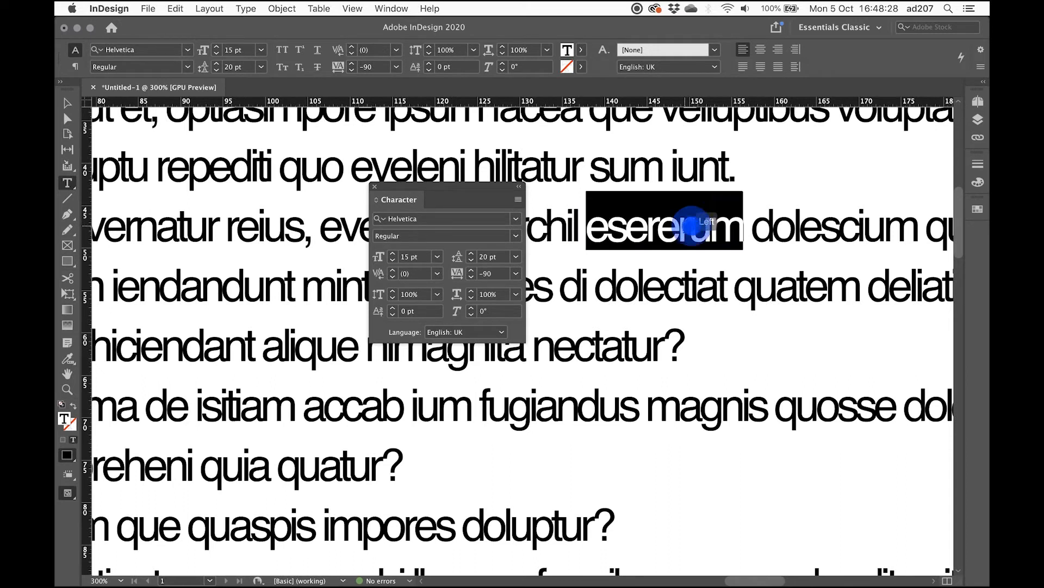
{"action": "left_click", "coordinate": [695, 229]}
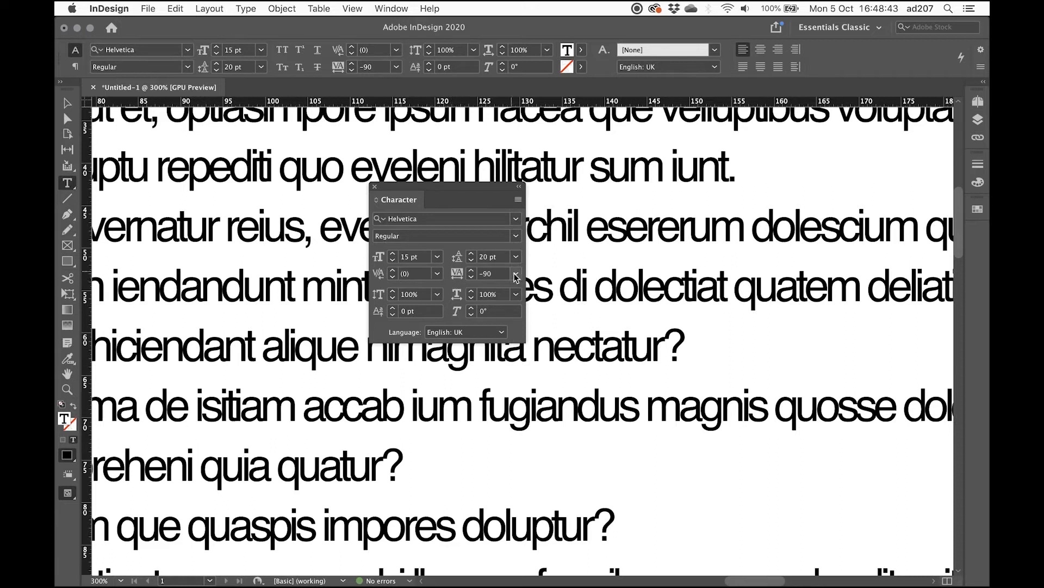
Set the kerning between the r and u near the end of "esererum" to 20.
{"action": "left_click", "coordinate": [689, 236]}
{"action": "left_click", "coordinate": [690, 231]}
{"action": "left_click", "coordinate": [393, 275]}
{"action": "left_click", "coordinate": [393, 271]}
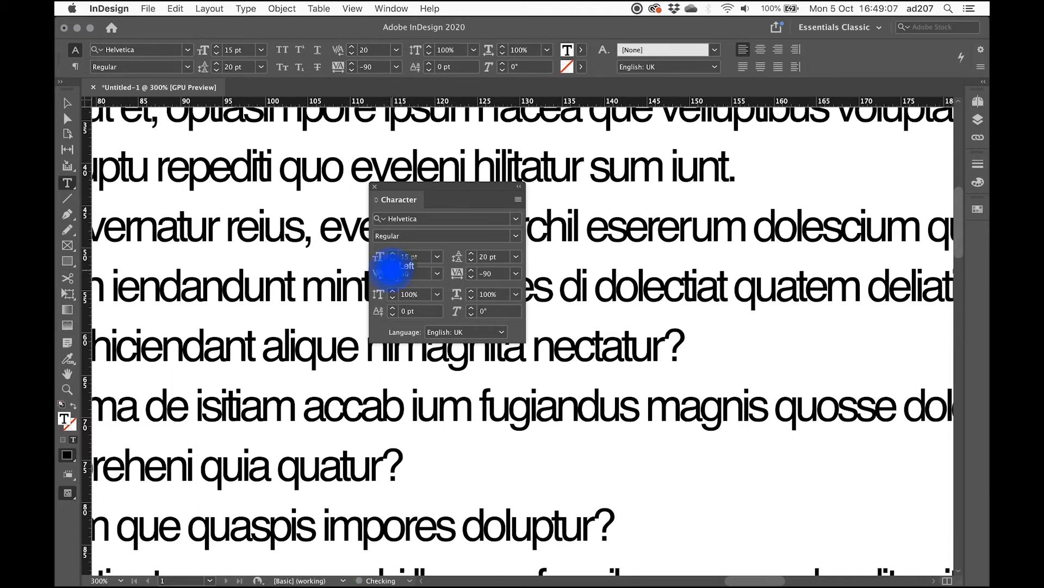
Tighten the kerning between the u and m of "esererum" to -110.
{"action": "left_click", "coordinate": [721, 235]}
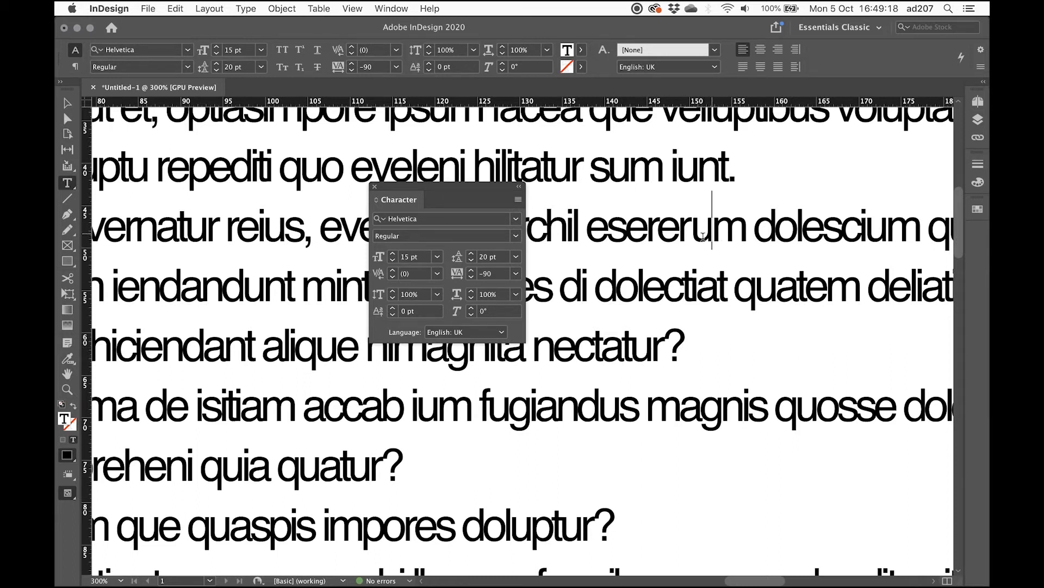
{"action": "left_click", "coordinate": [393, 278]}
{"action": "left_click", "coordinate": [393, 277]}
{"action": "left_click", "coordinate": [392, 277]}
{"action": "left_click", "coordinate": [393, 278]}
{"action": "left_click", "coordinate": [393, 278]}
{"action": "left_click", "coordinate": [393, 277]}
{"action": "left_click", "coordinate": [392, 278]}
{"action": "left_click", "coordinate": [392, 278]}
{"action": "left_click", "coordinate": [393, 278]}
{"action": "left_click", "coordinate": [392, 277]}
{"action": "left_click", "coordinate": [393, 278]}
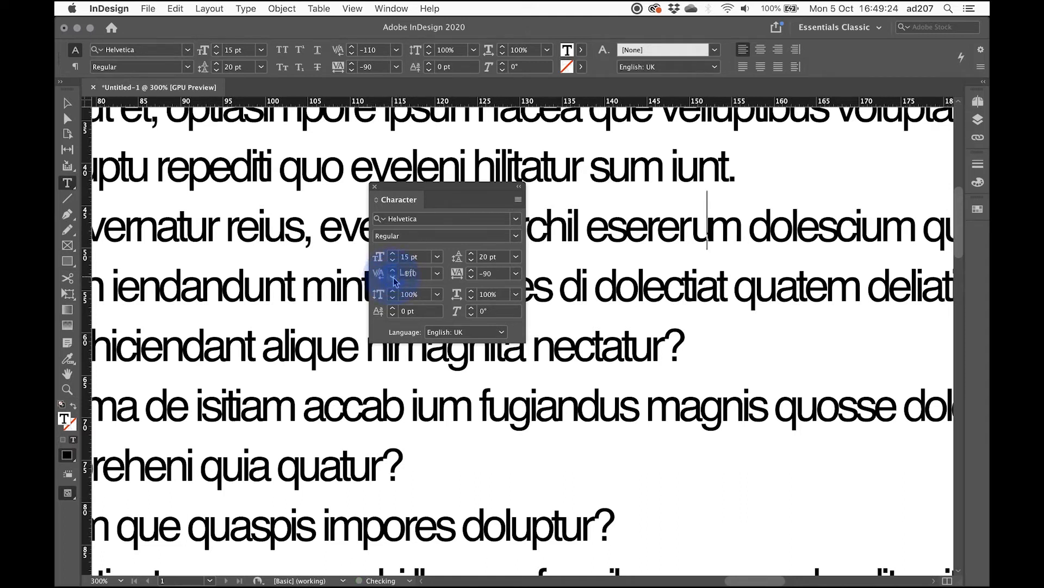
{"action": "left_click", "coordinate": [770, 217]}
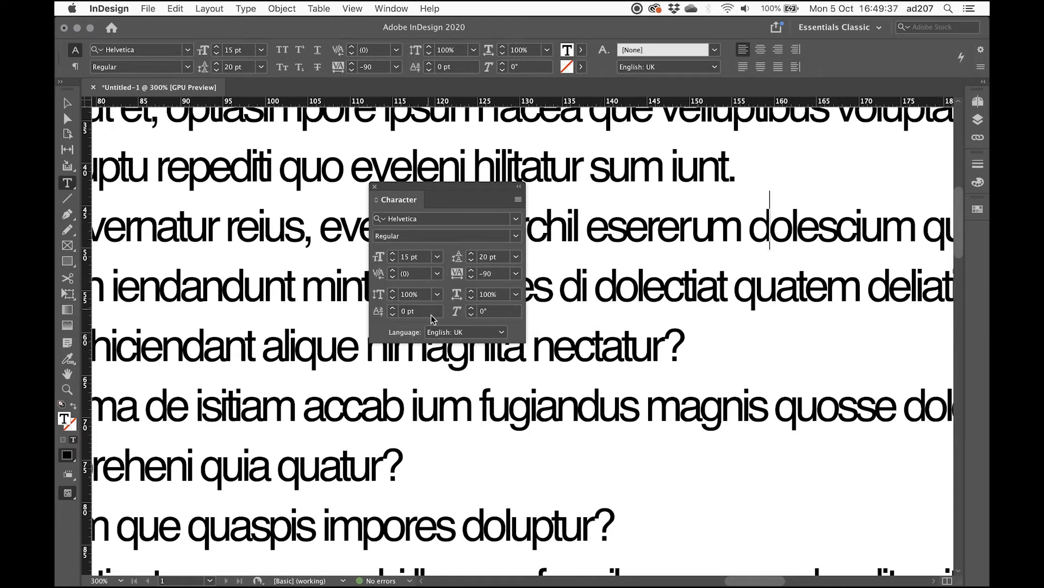
Select all the text, try a larger vertical scale, and reset the vertical scale to 100%.
{"action": "double_click", "coordinate": [644, 244]}
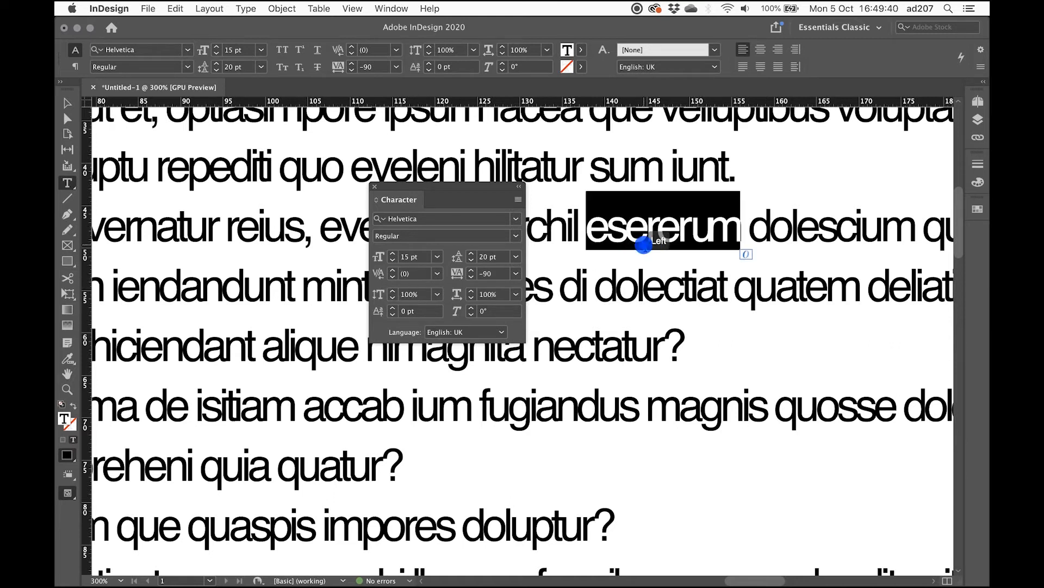
{"action": "triple_click", "coordinate": [644, 244]}
{"action": "key", "text": "super+a"}
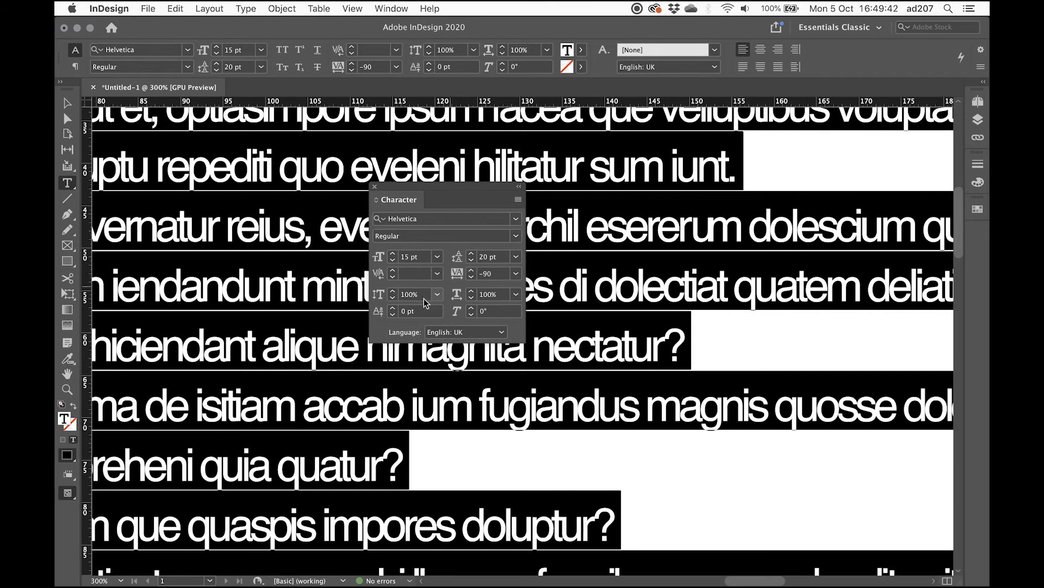
{"action": "left_click", "coordinate": [392, 291]}
{"action": "left_click", "coordinate": [392, 291]}
{"action": "left_click", "coordinate": [392, 291]}
{"action": "left_click", "coordinate": [392, 291]}
{"action": "left_click", "coordinate": [392, 291]}
{"action": "left_click", "coordinate": [392, 291]}
{"action": "left_click", "coordinate": [392, 291]}
{"action": "left_click", "coordinate": [392, 291]}
{"action": "left_click_drag", "start_coordinate": [422, 294], "coordinate": [389, 298]}
{"action": "type", "text": "100"}
{"action": "key", "text": "Return"}
Try stretching the selected text to a horizontal scale of 134% and reset it to 100%.
{"action": "left_click", "coordinate": [471, 290]}
{"action": "left_click_drag", "start_coordinate": [473, 292], "coordinate": [472, 293]}
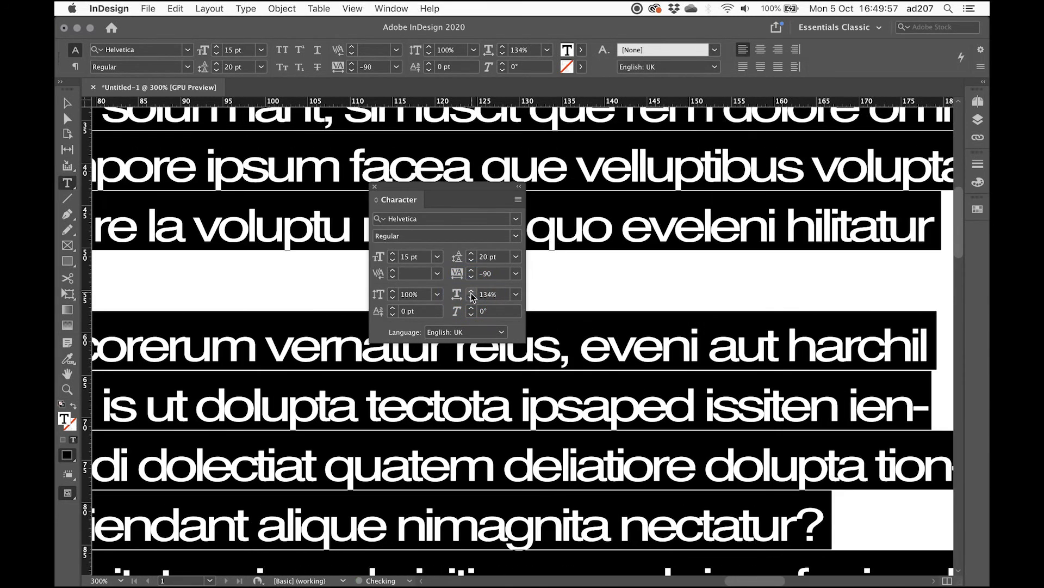
{"action": "double_click", "coordinate": [500, 294]}
{"action": "type", "text": "100"}
{"action": "key", "text": "Return"}
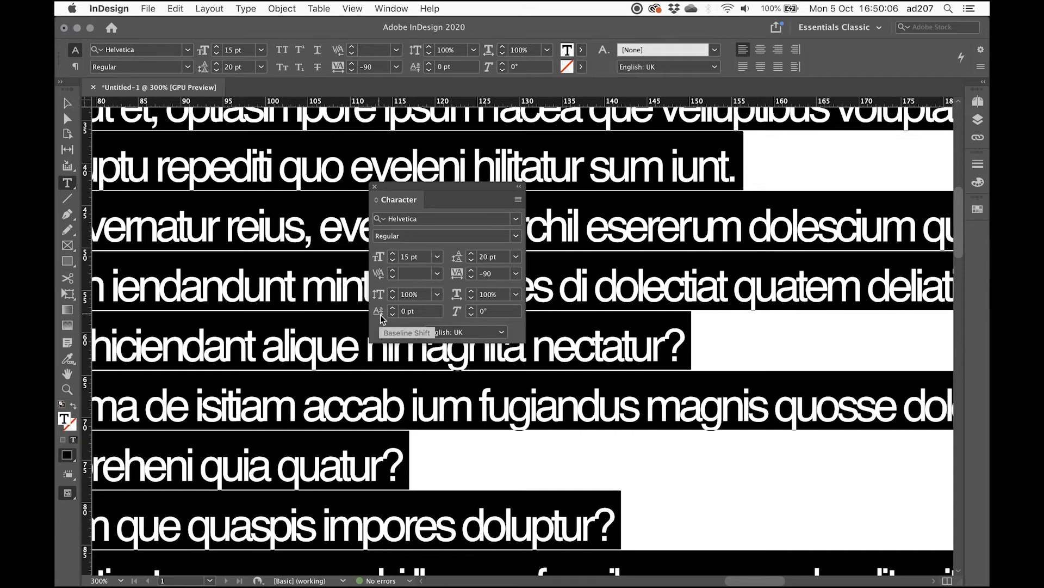
Reselect all the text, try skewing it to 22° and -19°, and reset the skew to 0°.
{"action": "left_click", "coordinate": [334, 298]}
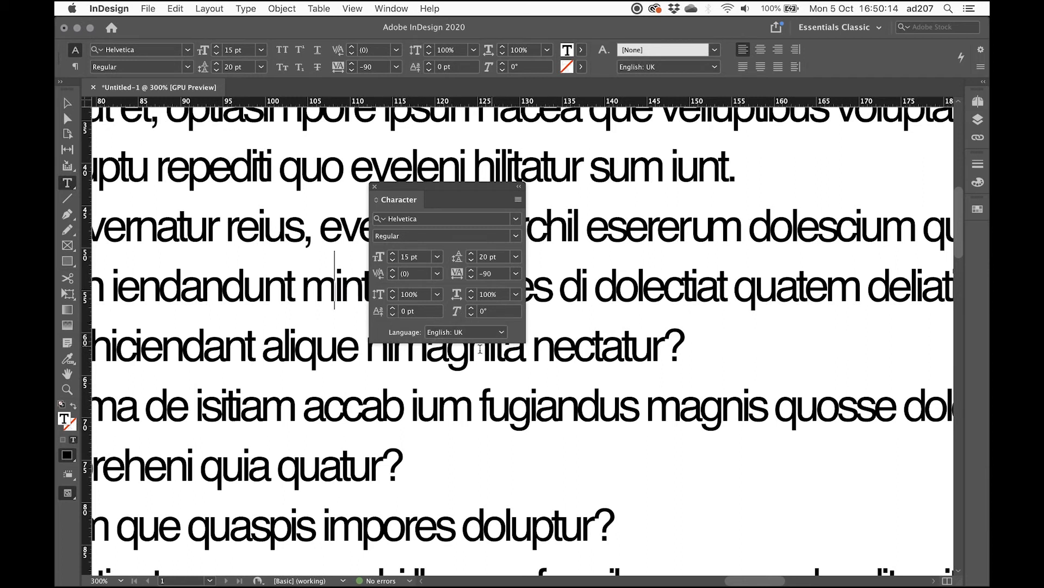
{"action": "triple_click", "coordinate": [570, 287]}
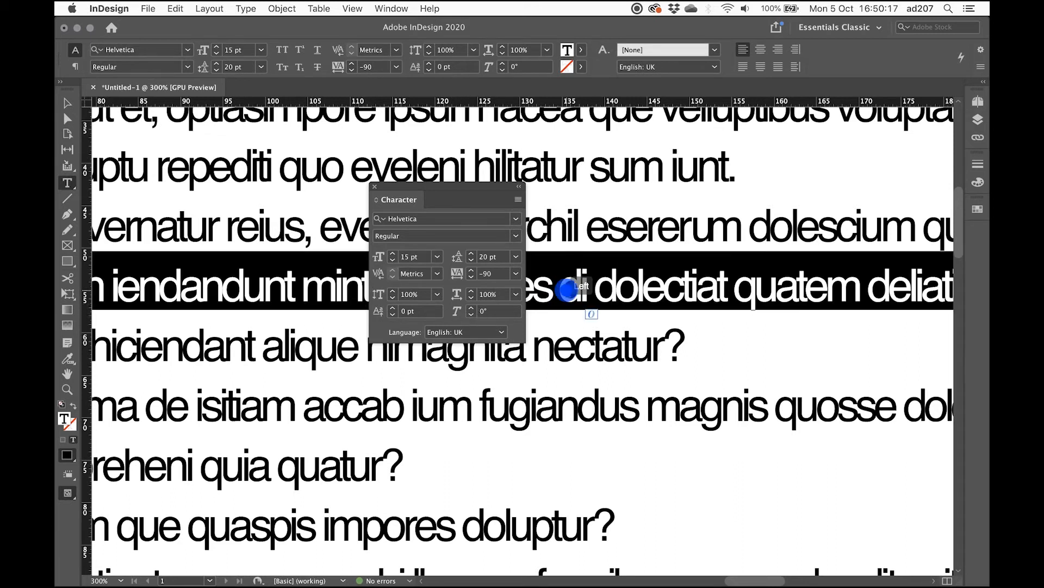
{"action": "double_click", "coordinate": [569, 287]}
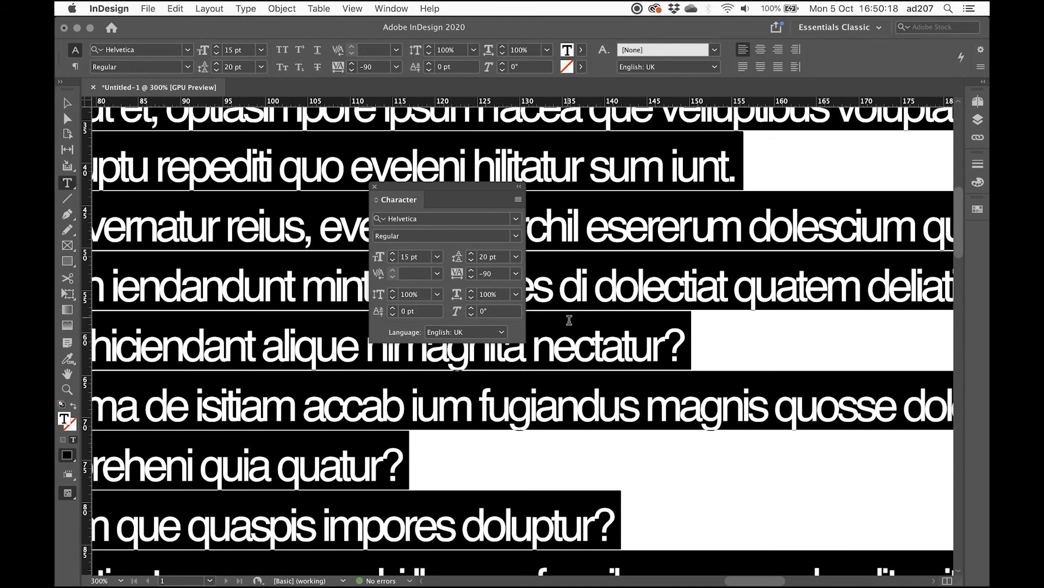
{"action": "left_click", "coordinate": [471, 308]}
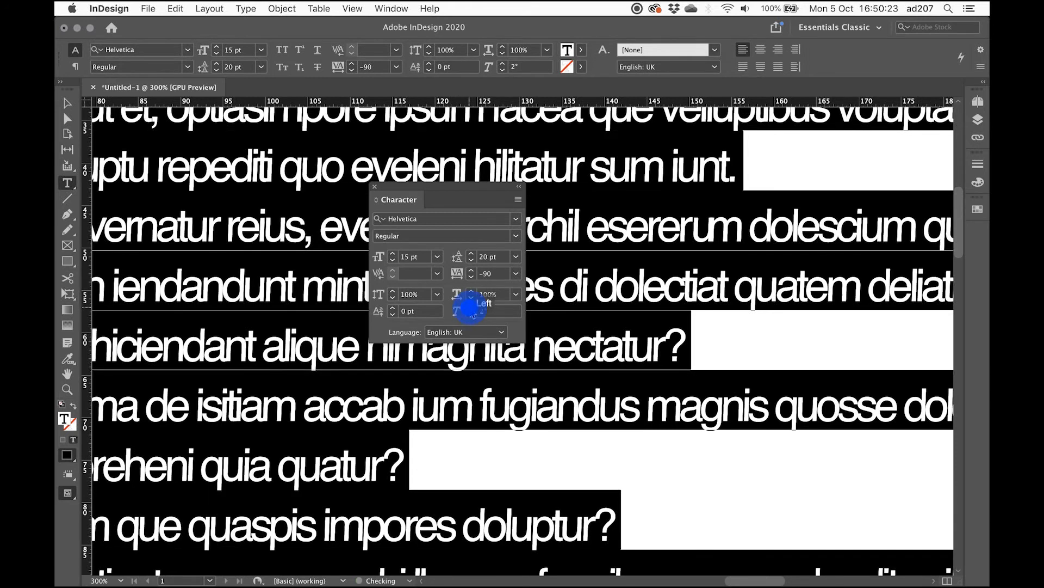
{"action": "left_click", "coordinate": [475, 315]}
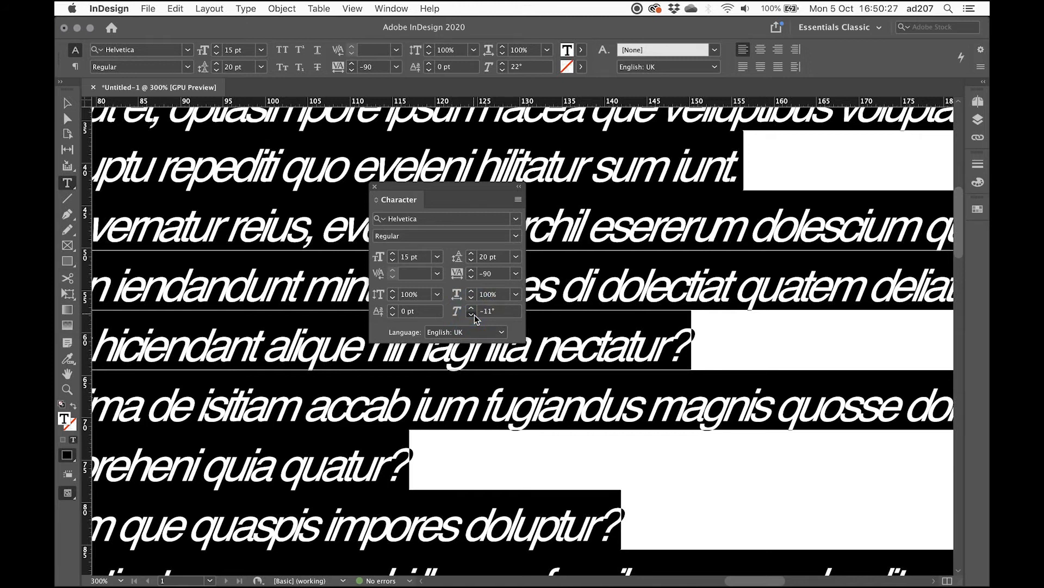
{"action": "left_click", "coordinate": [475, 316]}
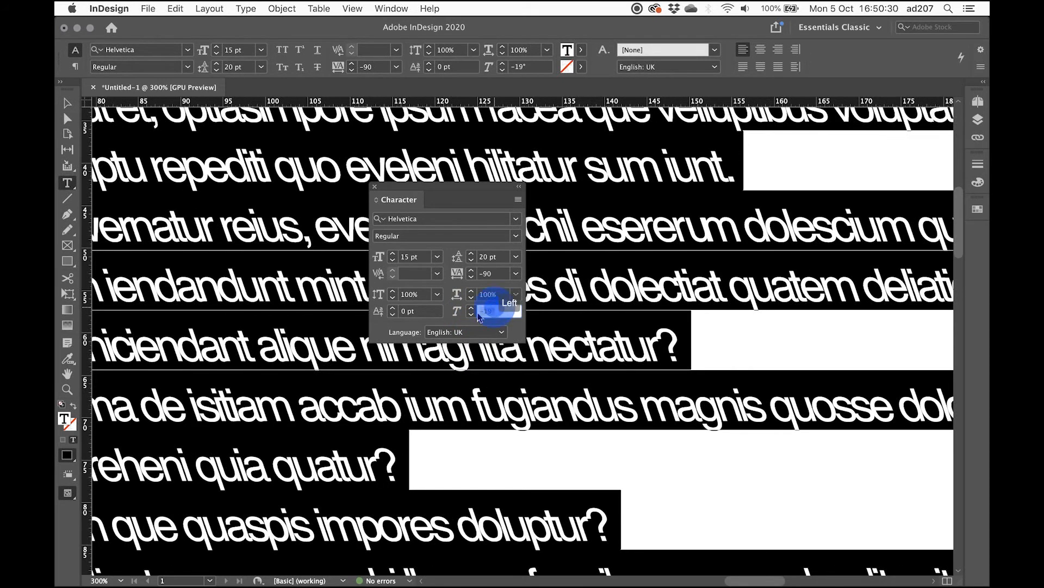
{"action": "type", "text": "0"}
{"action": "key", "text": "Return"}
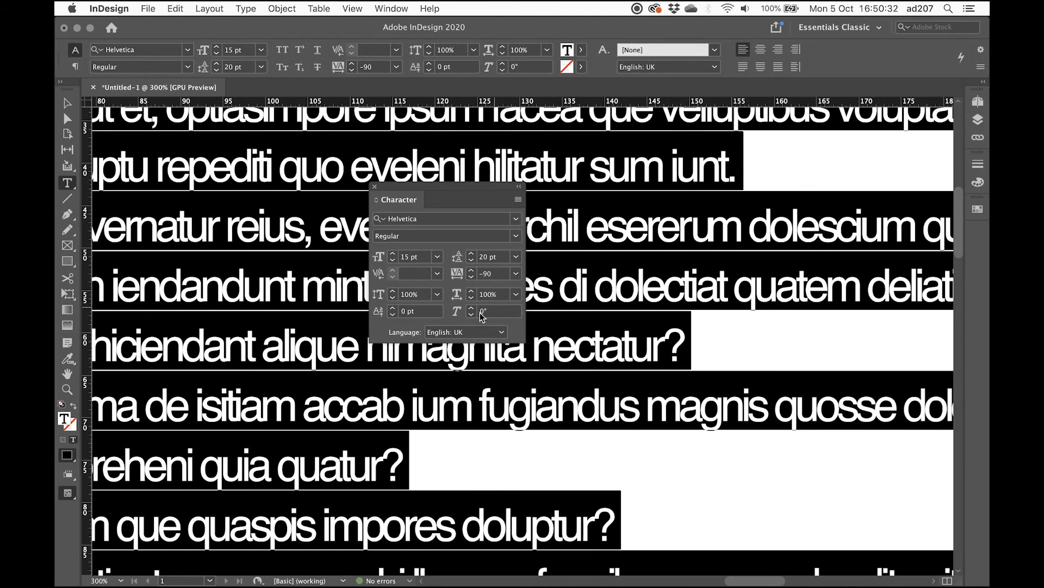
{"action": "left_click_drag", "start_coordinate": [440, 188], "coordinate": [362, 187]}
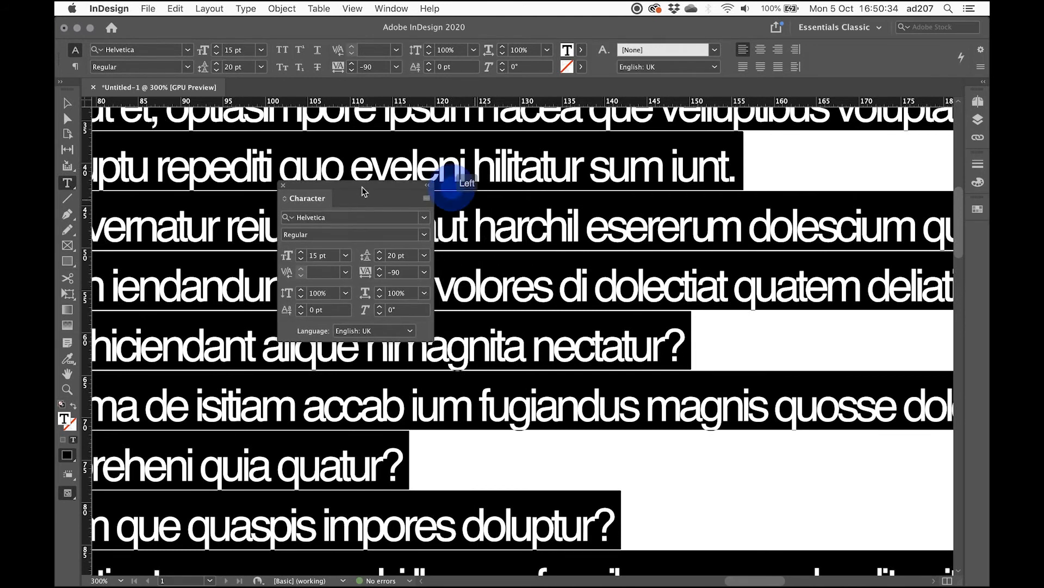
Display the Paragraph settings and move them and the Character settings off the page, clear of the selected text.
{"action": "left_click", "coordinate": [396, 8]}
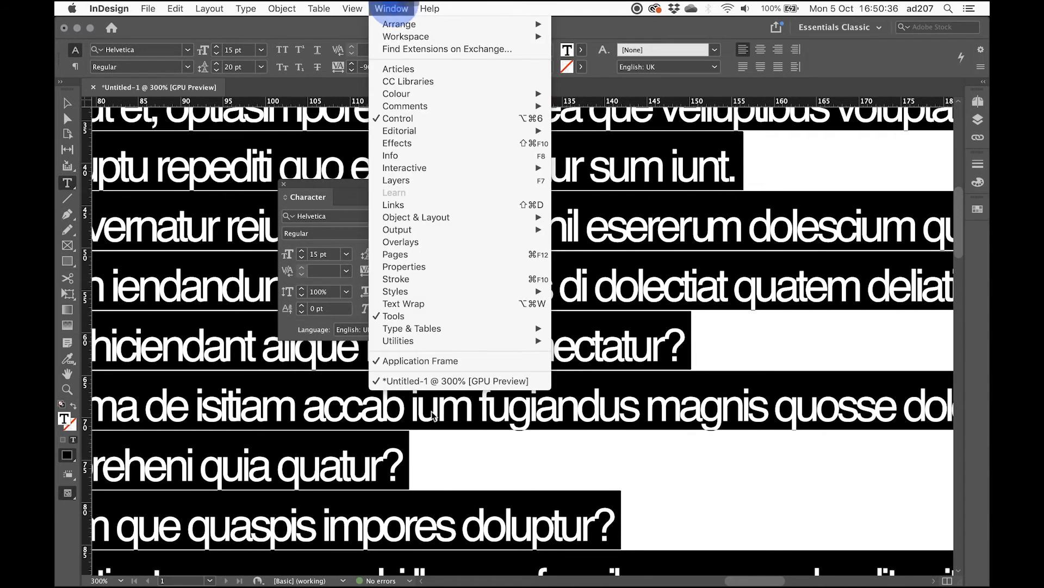
{"action": "mouse_move", "coordinate": [438, 329]}
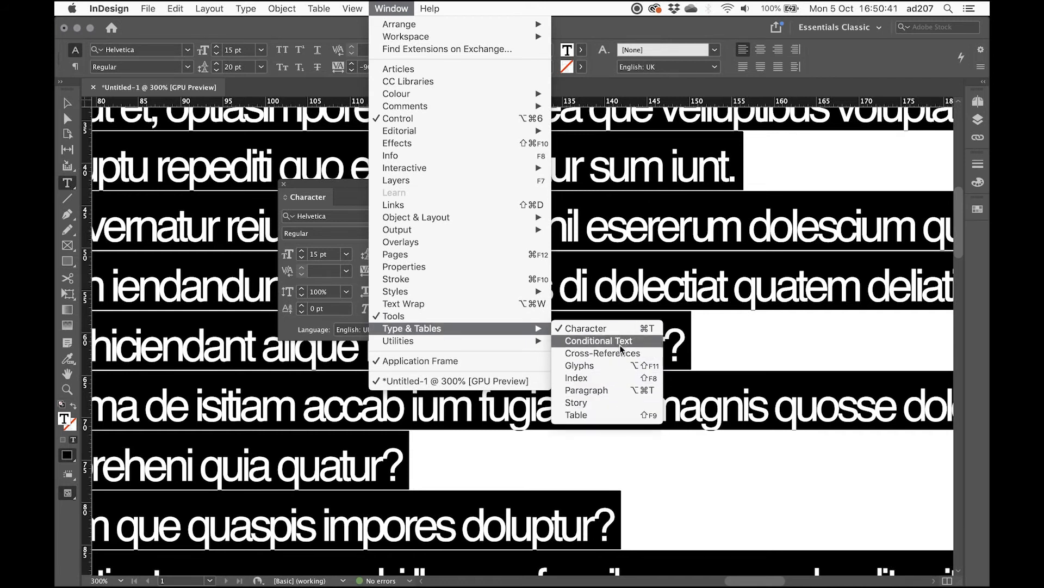
{"action": "left_click", "coordinate": [619, 390]}
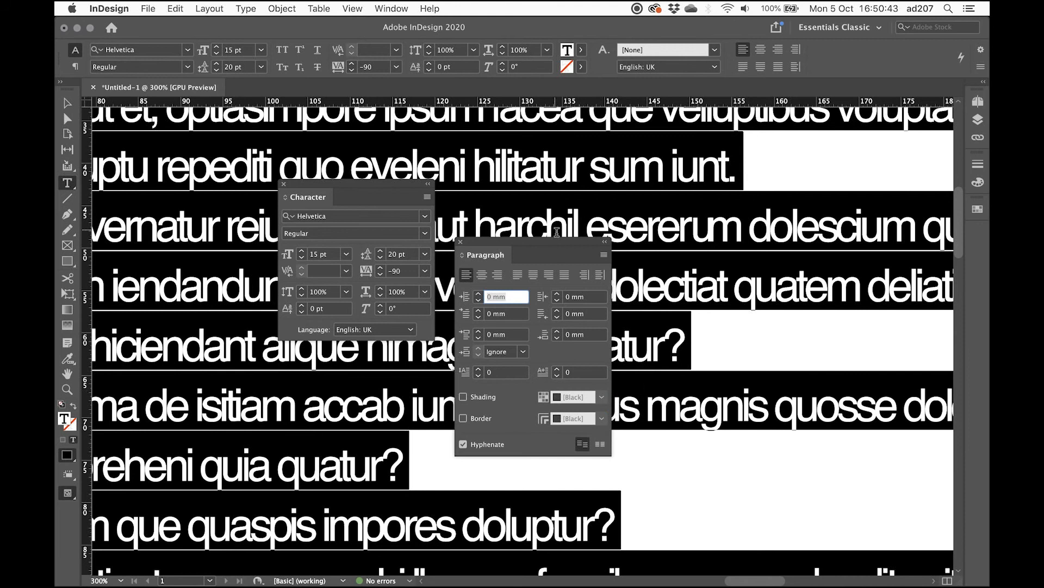
{"action": "left_click_drag", "start_coordinate": [530, 244], "coordinate": [670, 196]}
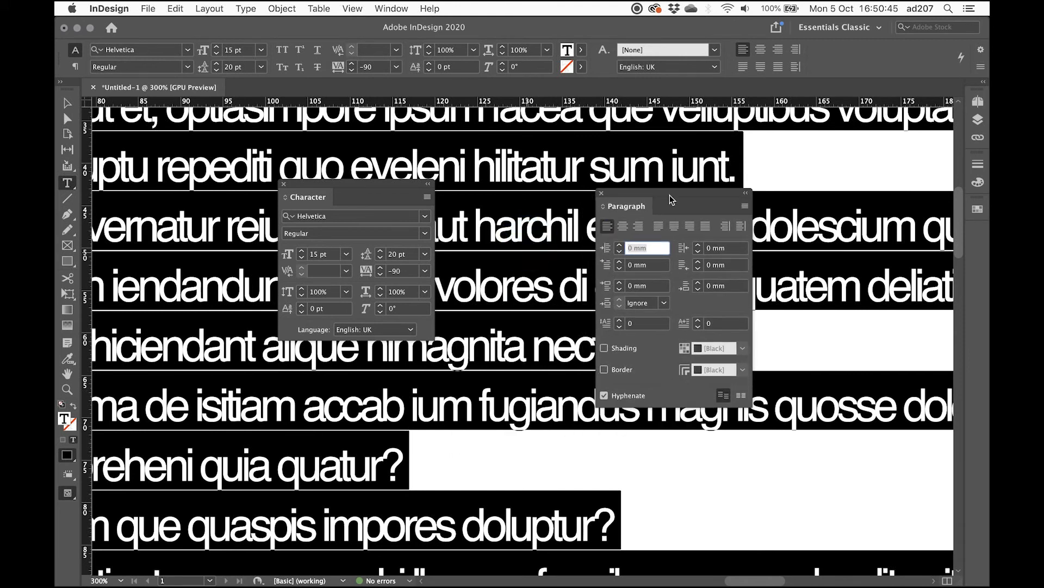
{"action": "scroll", "coordinate": [549, 321], "scroll_direction": "down", "scroll_amount": 5}
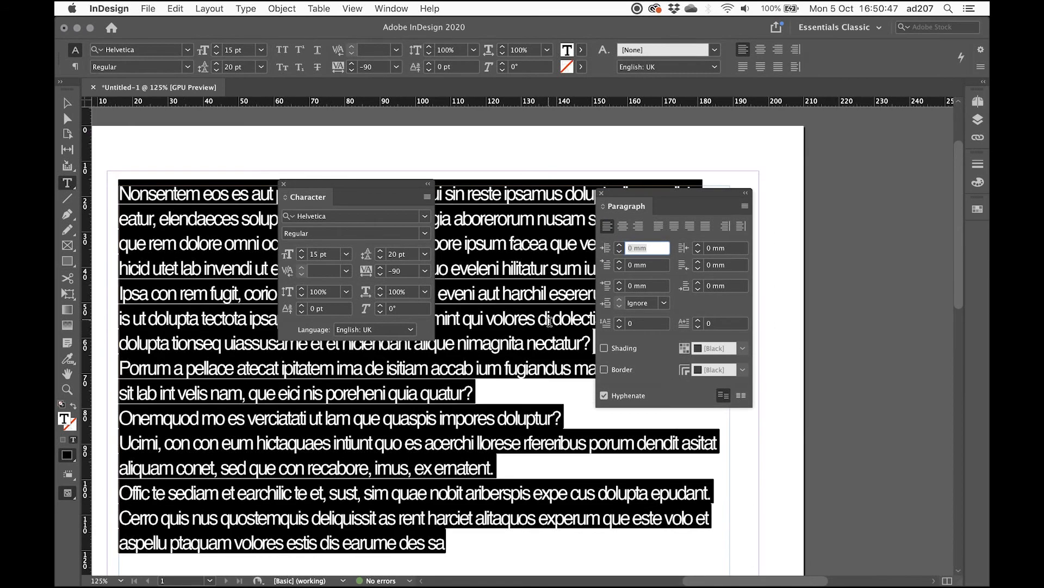
{"action": "left_click_drag", "start_coordinate": [629, 198], "coordinate": [815, 100]}
{"action": "left_click_drag", "start_coordinate": [382, 186], "coordinate": [871, 358]}
{"action": "scroll", "coordinate": [671, 366], "scroll_direction": "down", "scroll_amount": 1}
{"action": "scroll", "coordinate": [670, 366], "scroll_direction": "down", "scroll_amount": 2}
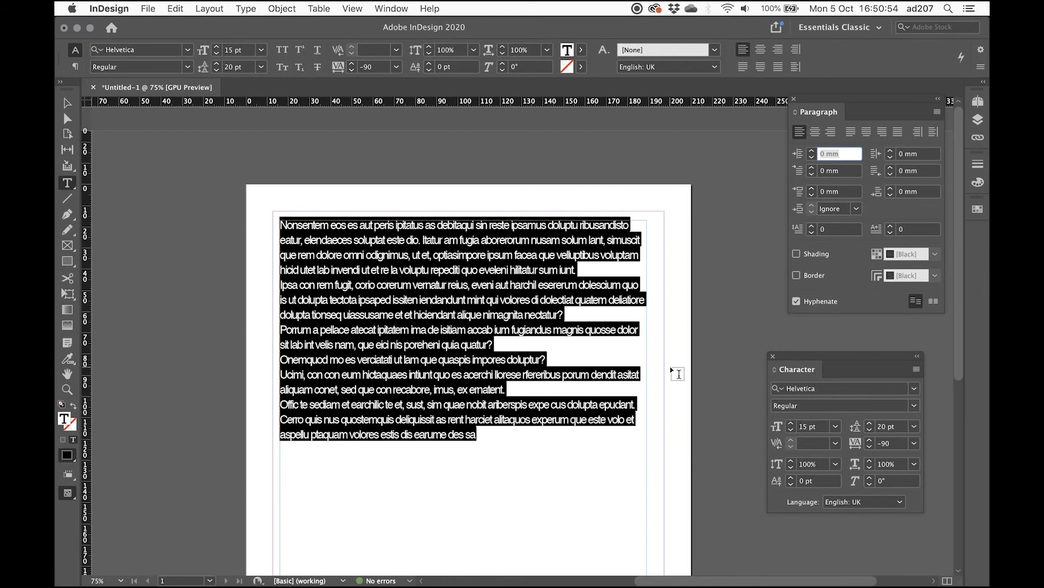
Try centred, right-aligned and last-line-left justified alignment on the selected text, and settle on justifying all lines.
{"action": "left_click", "coordinate": [814, 133]}
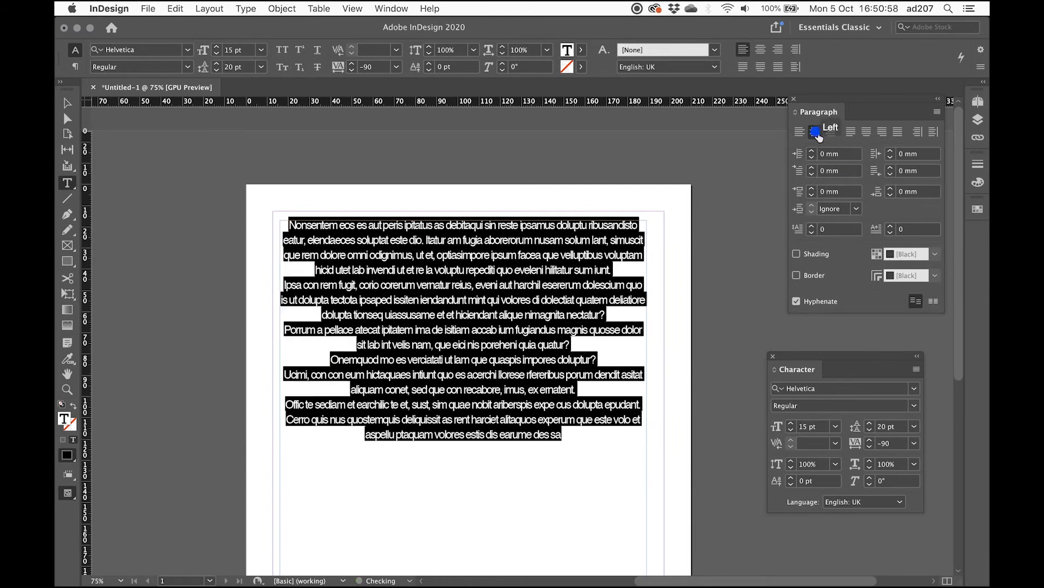
{"action": "left_click", "coordinate": [832, 133]}
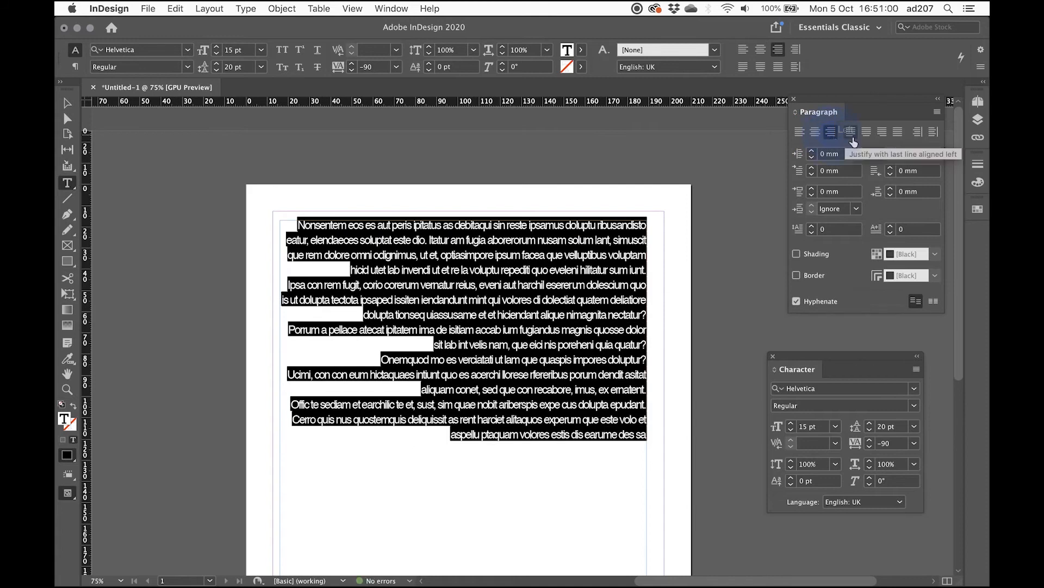
{"action": "left_click", "coordinate": [852, 136]}
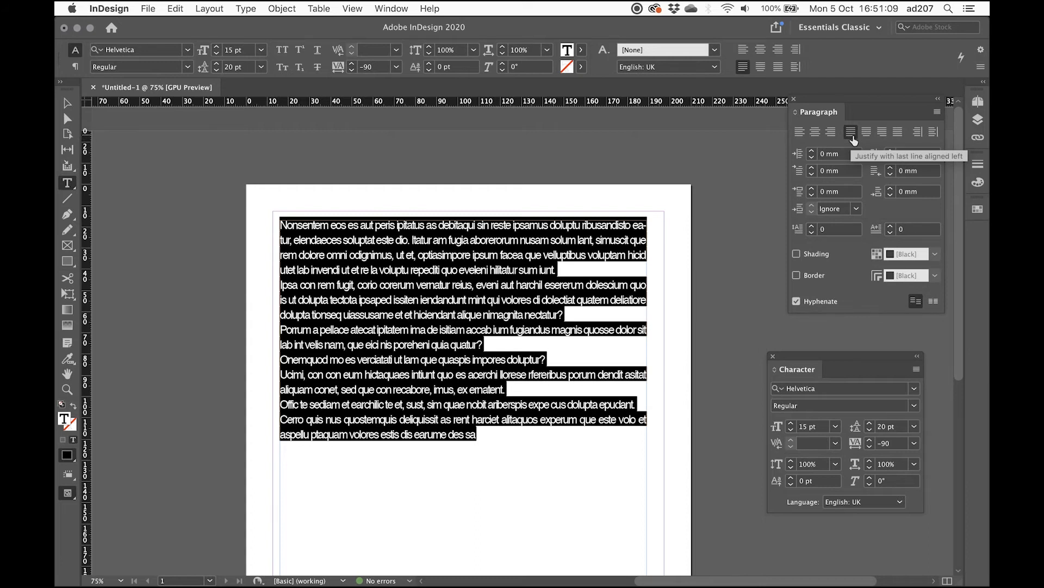
{"action": "left_click", "coordinate": [898, 134]}
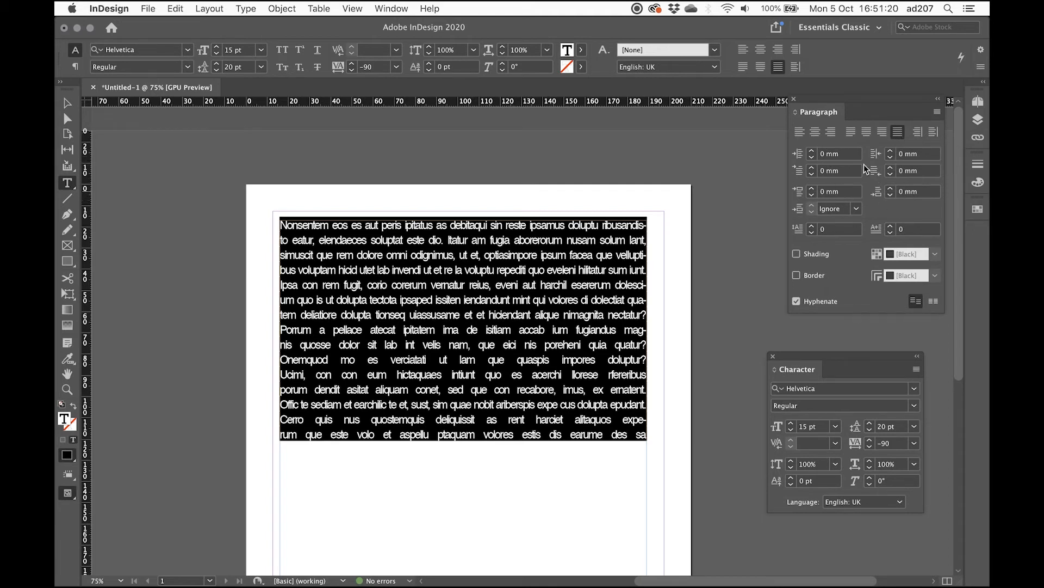
Shrink the justified text frame to about 128 × 109.5 mm and place it against the page's left margin at about Y 25.5 mm.
{"action": "left_click", "coordinate": [68, 104]}
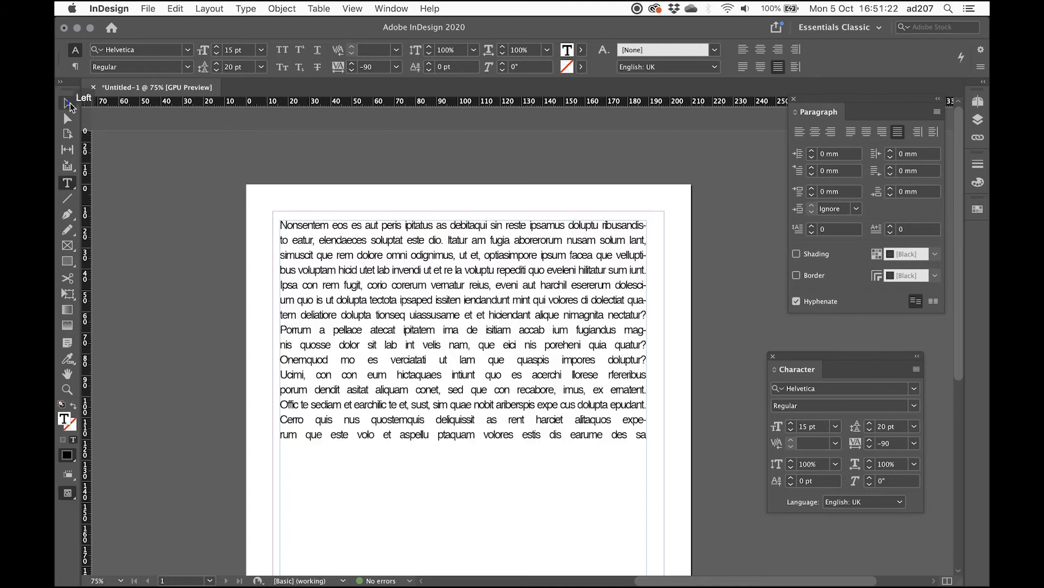
{"action": "left_click_drag", "start_coordinate": [372, 343], "coordinate": [290, 277]}
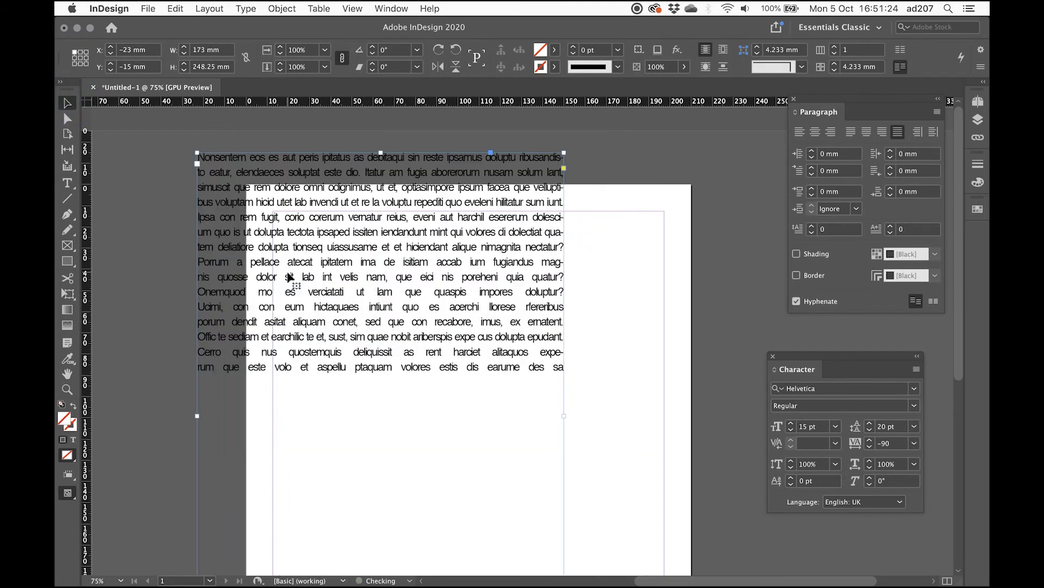
{"action": "key", "text": "super+minus"}
{"action": "left_click_drag", "start_coordinate": [644, 496], "coordinate": [581, 300]}
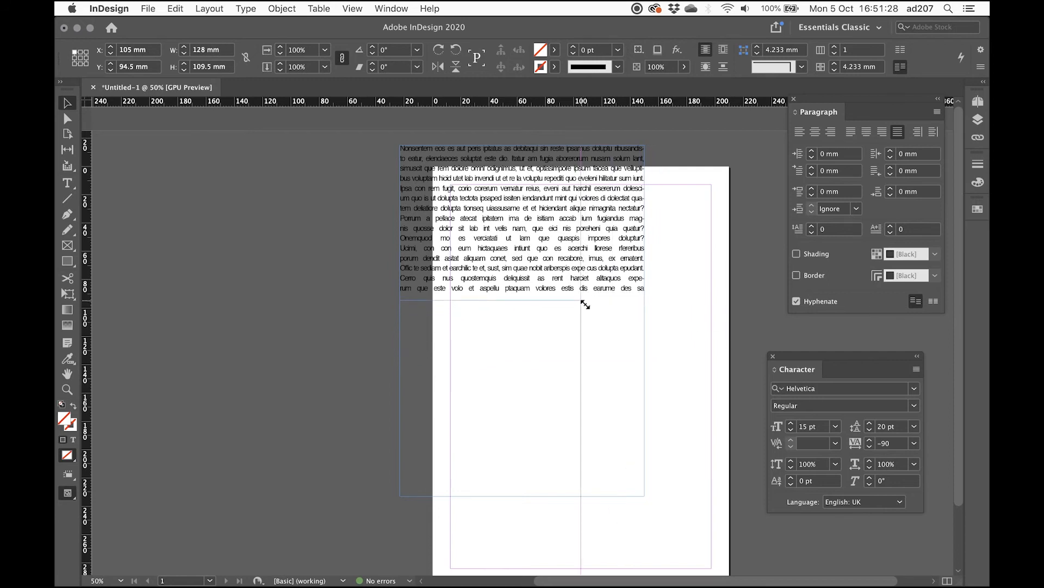
{"action": "left_click_drag", "start_coordinate": [494, 253], "coordinate": [543, 308]}
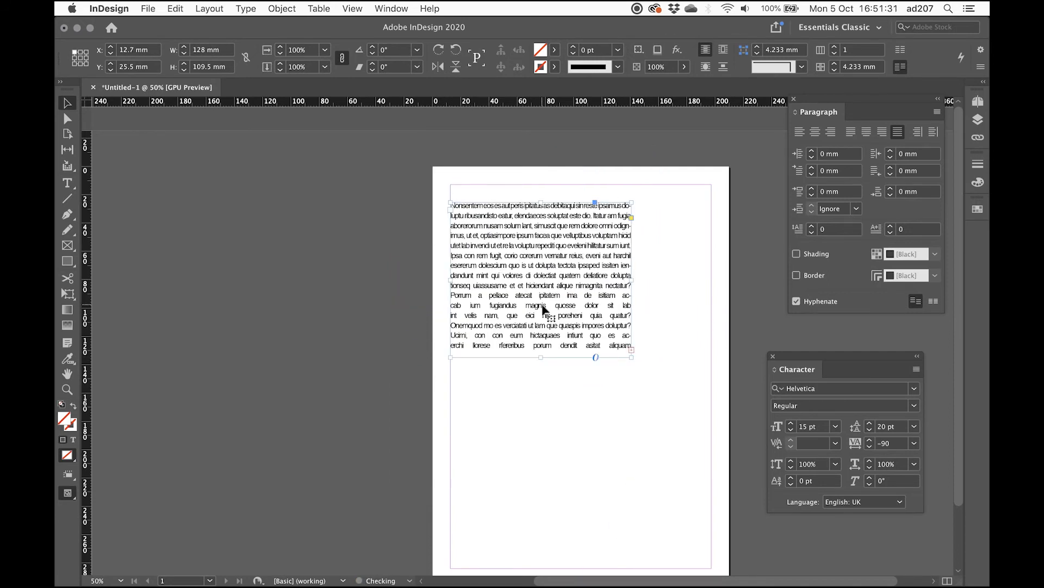
{"action": "key", "text": "super+equal"}
{"action": "key", "text": "super+minus"}
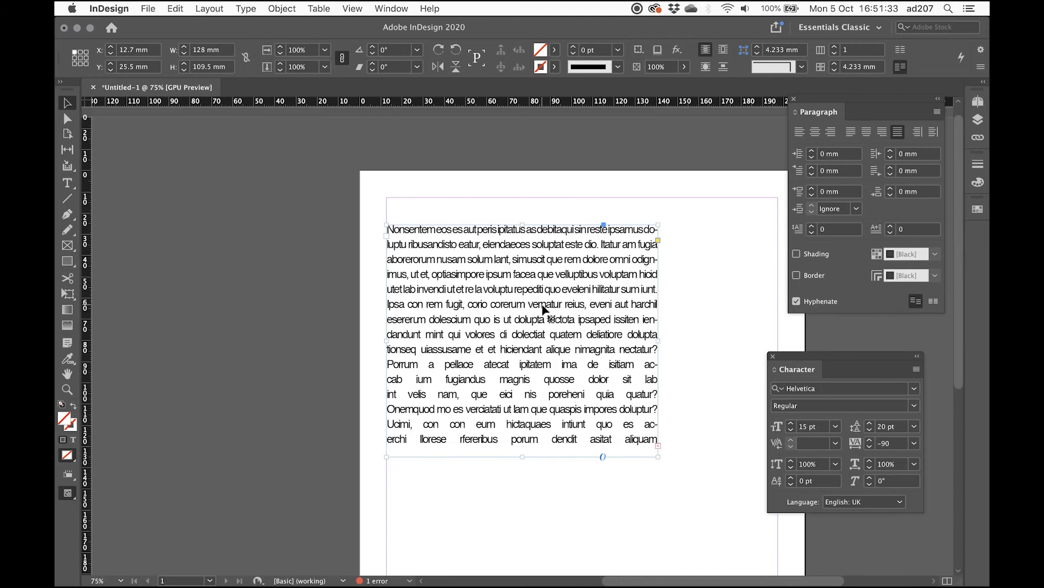
Draw a frame about 86 × 74 mm below the justified text and fill it with placeholder text.
{"action": "scroll", "coordinate": [542, 304], "scroll_direction": "down", "scroll_amount": 3}
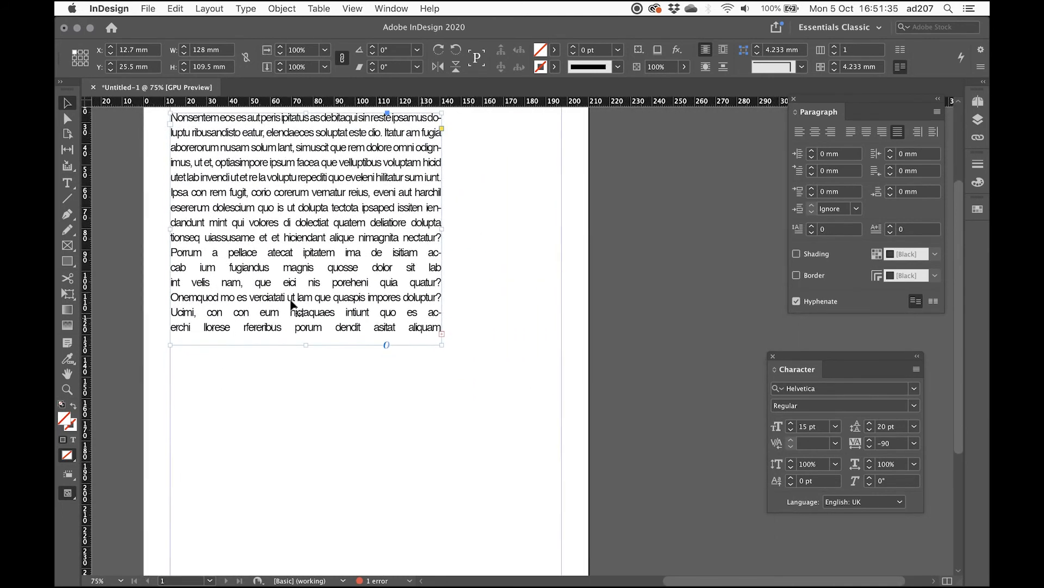
{"action": "left_click", "coordinate": [67, 245]}
{"action": "left_click_drag", "start_coordinate": [199, 373], "coordinate": [381, 528]}
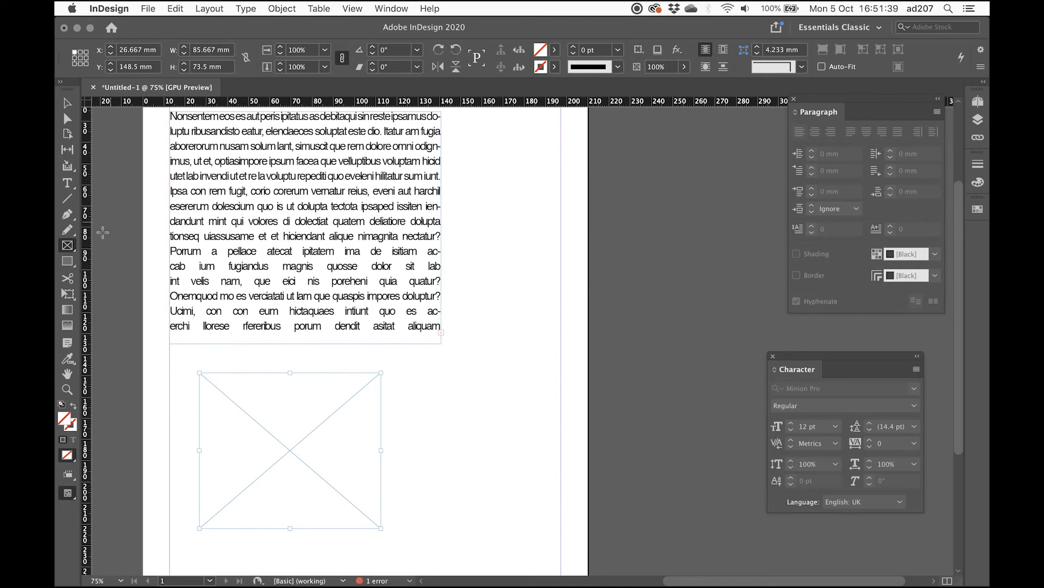
{"action": "left_click", "coordinate": [67, 183]}
{"action": "left_click", "coordinate": [211, 389]}
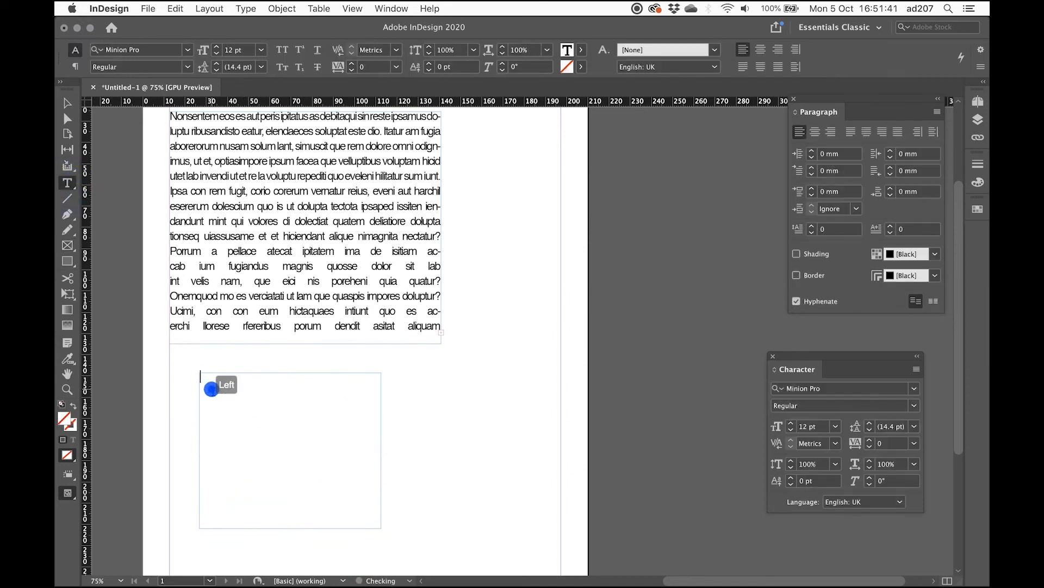
{"action": "right_click", "coordinate": [211, 388]}
{"action": "left_click", "coordinate": [275, 460]}
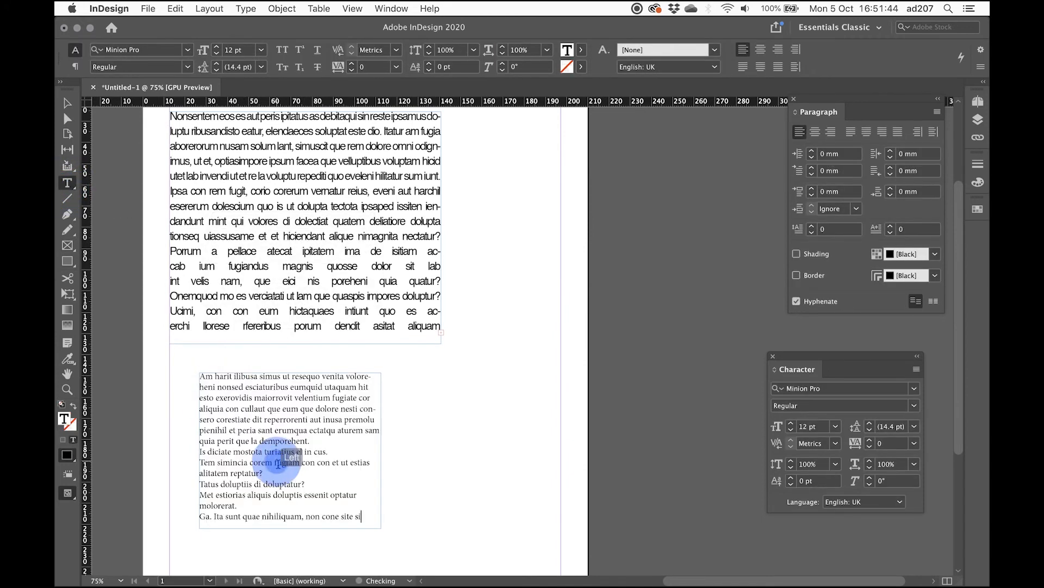
Change the font of all the text in the new lower frame to Silom.
{"action": "key", "text": "super+a"}
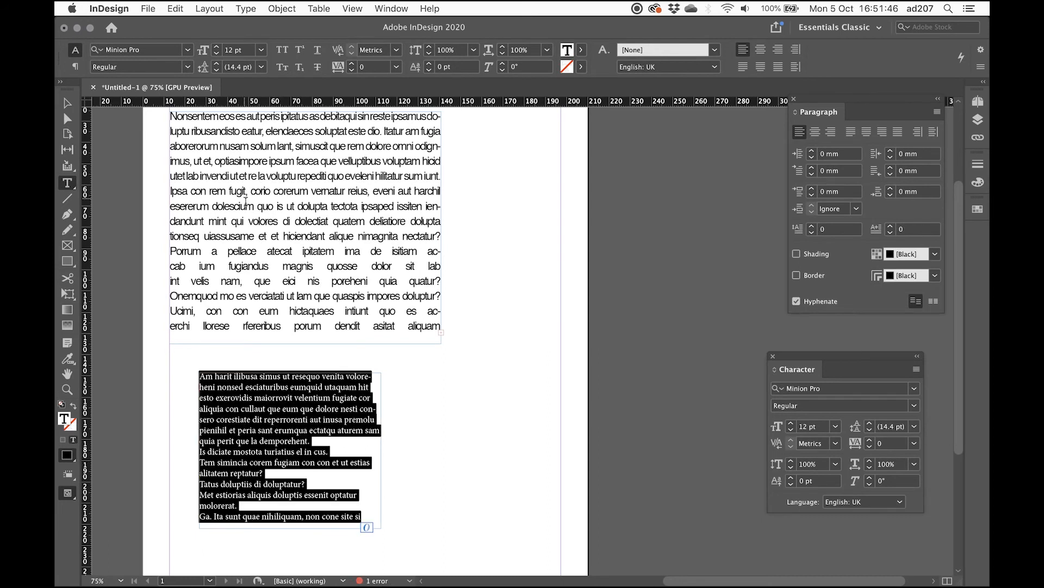
{"action": "left_click", "coordinate": [187, 50]}
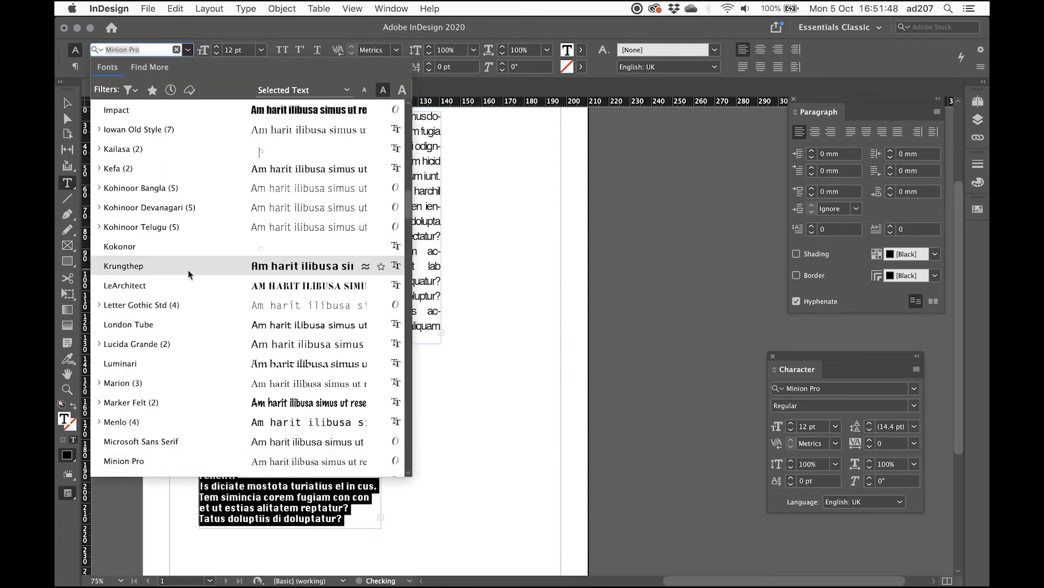
{"action": "scroll", "coordinate": [187, 270], "scroll_direction": "down", "scroll_amount": 5}
{"action": "scroll", "coordinate": [188, 269], "scroll_direction": "down", "scroll_amount": 10}
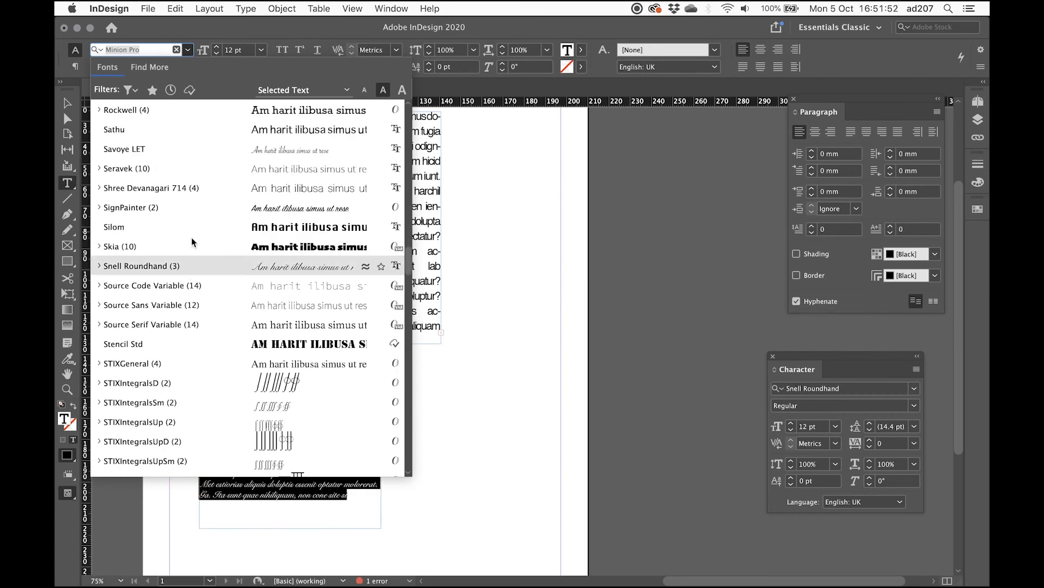
{"action": "left_click", "coordinate": [122, 228]}
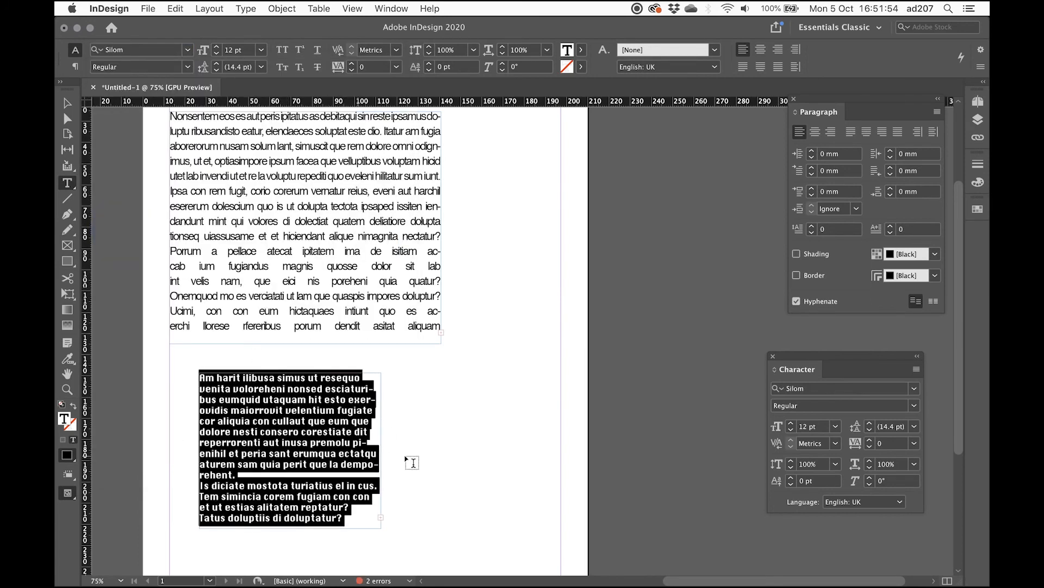
{"action": "left_click", "coordinate": [417, 459]}
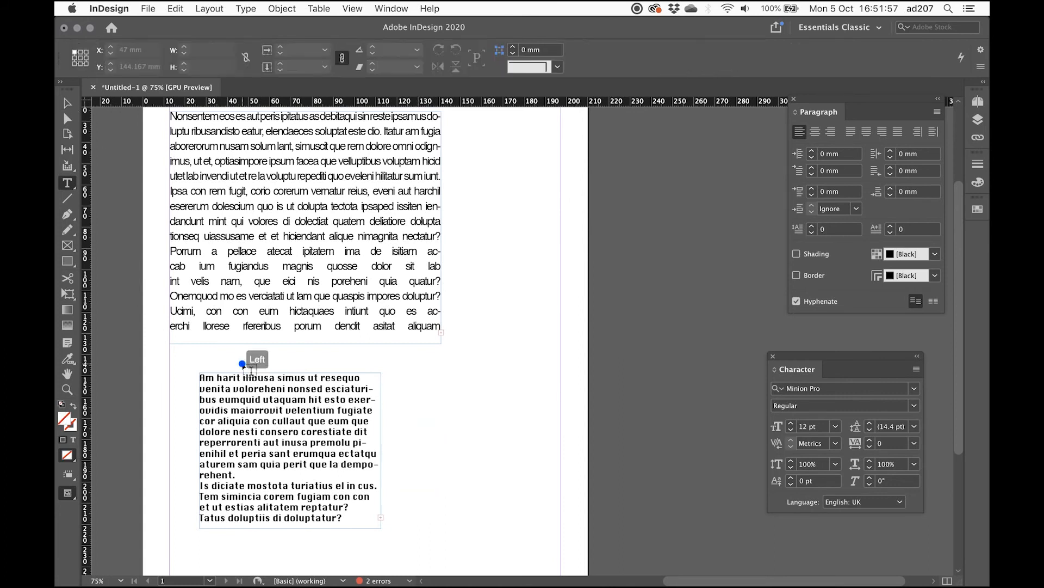
Reselect all the Silom text and reduce its leading to 11 pt.
{"action": "left_click_drag", "start_coordinate": [261, 389], "coordinate": [266, 411]}
{"action": "key", "text": "super+a"}
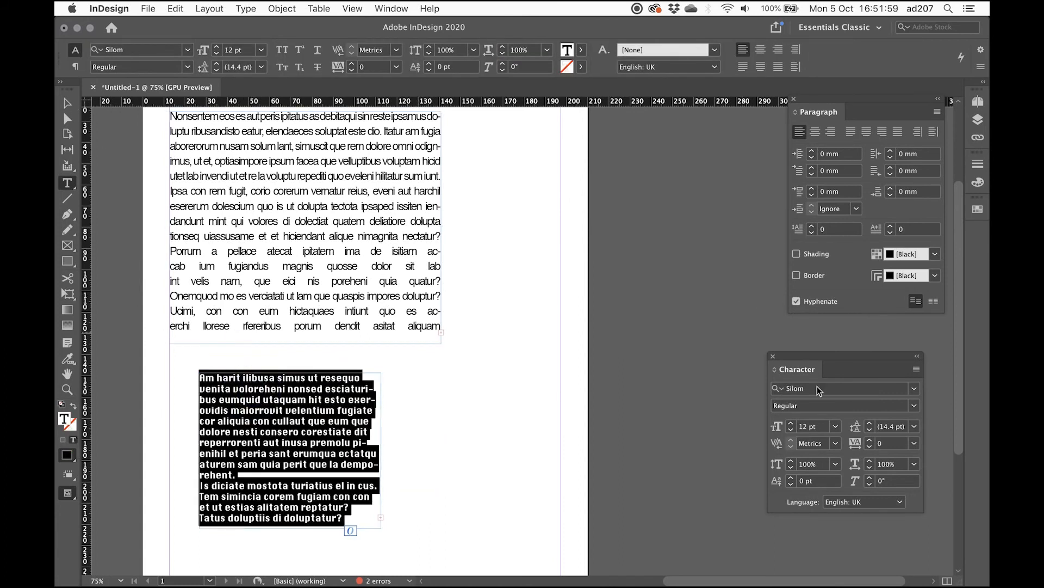
{"action": "left_click", "coordinate": [871, 435]}
{"action": "left_click", "coordinate": [870, 436]}
{"action": "left_click", "coordinate": [870, 435]}
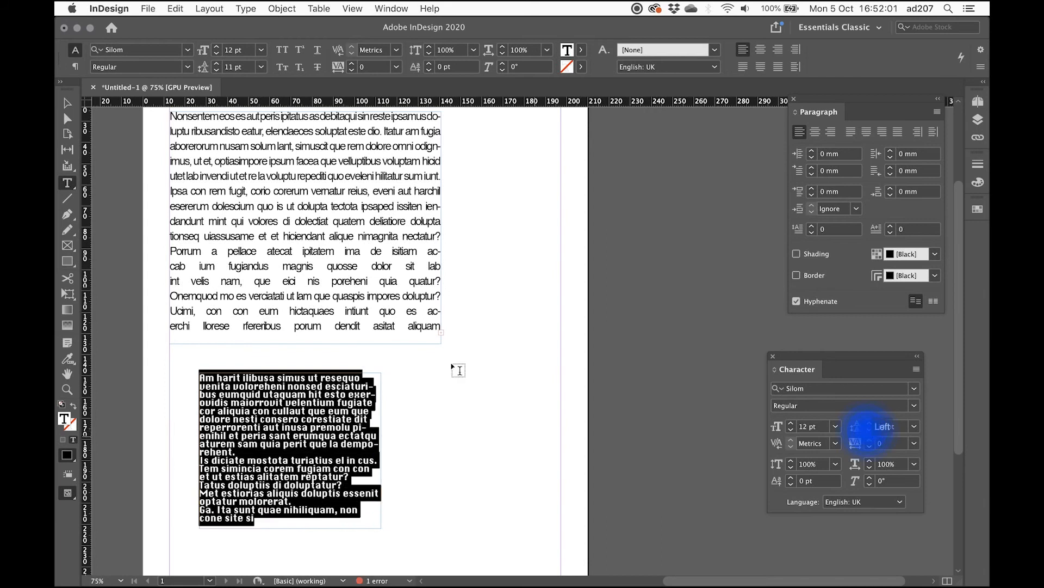
Move the Silom text frame up beside the justified text, to about X 143 mm, Y 32.5 mm, and deselect it.
{"action": "key", "text": "shift+super+a"}
{"action": "left_click", "coordinate": [62, 104]}
{"action": "left_click_drag", "start_coordinate": [271, 415], "coordinate": [517, 167]}
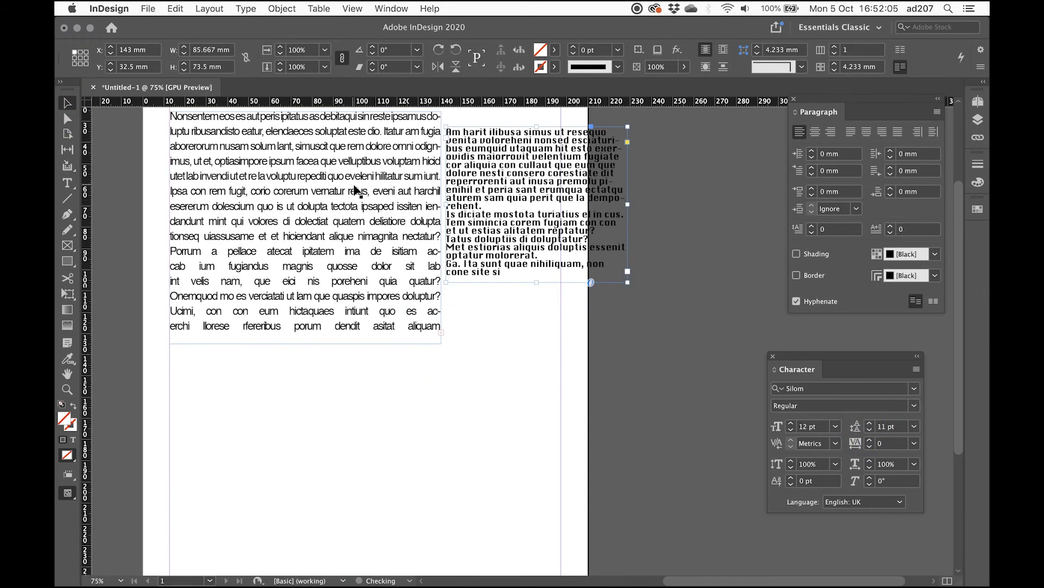
{"action": "left_click", "coordinate": [499, 302]}
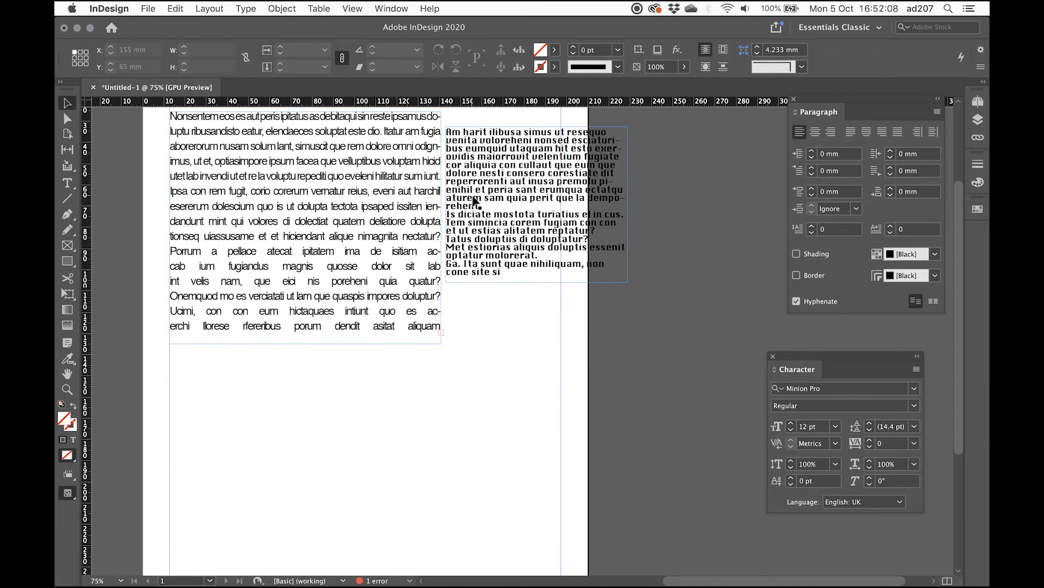
Draw two frames side by side below the text, about 67 × 66 mm and 91 × 83.5 mm, and convert both to empty text frames.
{"action": "scroll", "coordinate": [474, 202], "scroll_direction": "up", "scroll_amount": 5}
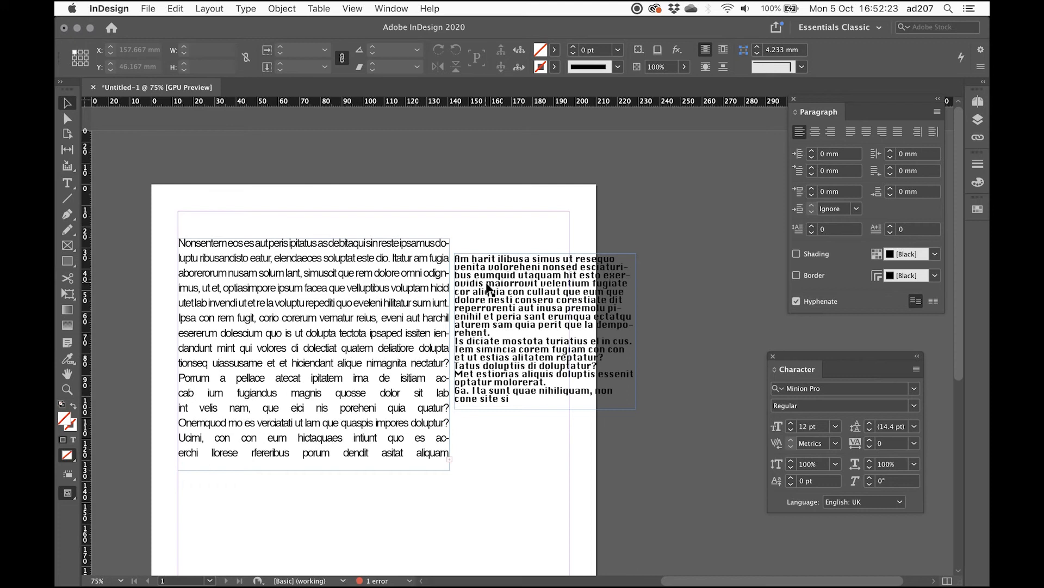
{"action": "scroll", "coordinate": [372, 349], "scroll_direction": "down", "scroll_amount": 5}
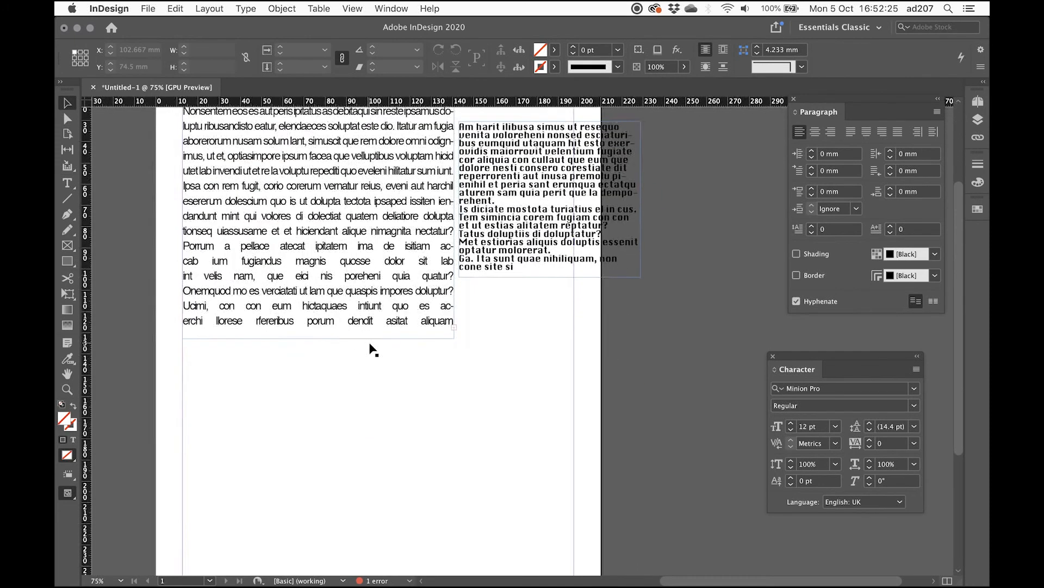
{"action": "left_click", "coordinate": [67, 245]}
{"action": "mouse_move", "coordinate": [187, 270]}
{"action": "left_mouse_down"}
{"action": "mouse_move", "coordinate": [266, 362]}
{"action": "mouse_move", "coordinate": [325, 393]}
{"action": "mouse_move", "coordinate": [329, 411]}
{"action": "left_mouse_up"}
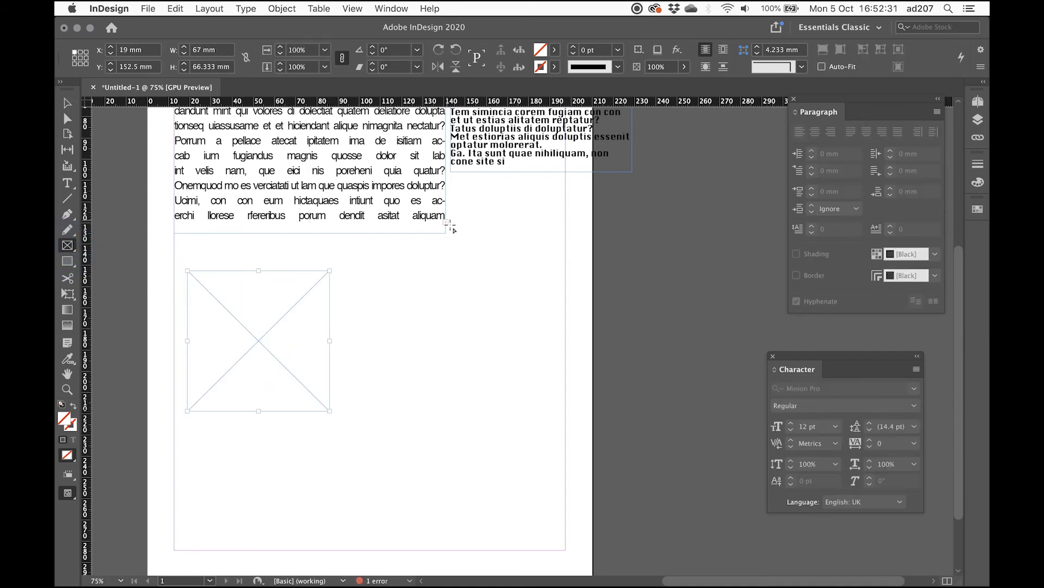
{"action": "left_click_drag", "start_coordinate": [348, 271], "coordinate": [542, 447]}
{"action": "left_click", "coordinate": [67, 184]}
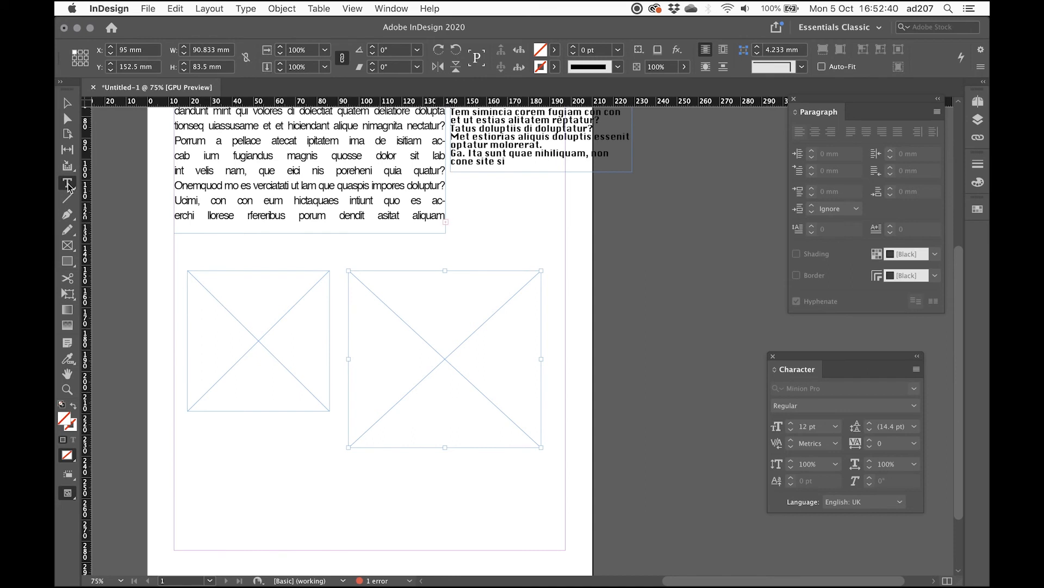
{"action": "left_click", "coordinate": [221, 294]}
{"action": "left_click", "coordinate": [370, 293]}
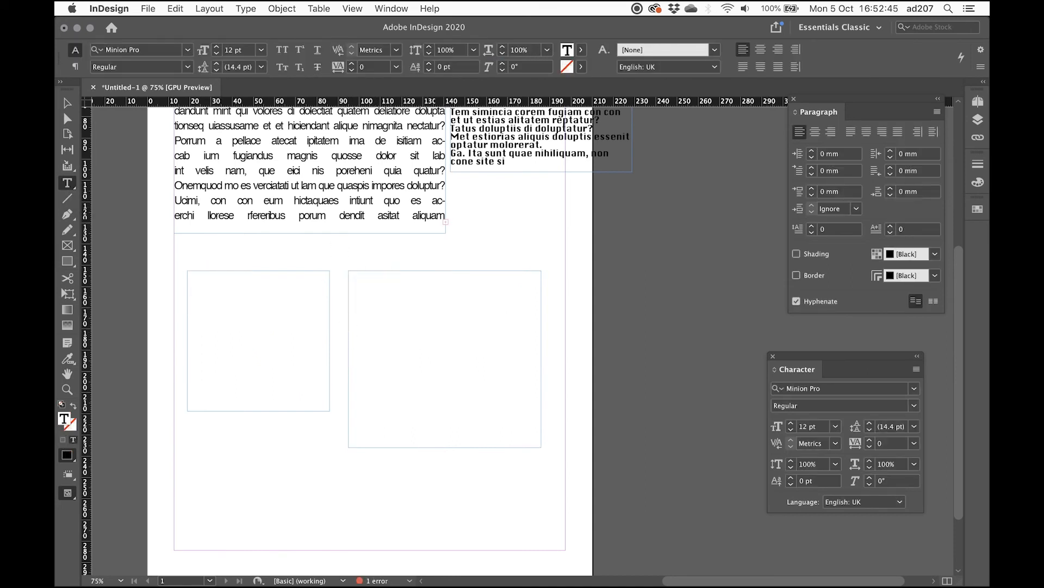
Turn on the display of text threads so that links between text frames are shown.
{"action": "left_click", "coordinate": [353, 8]}
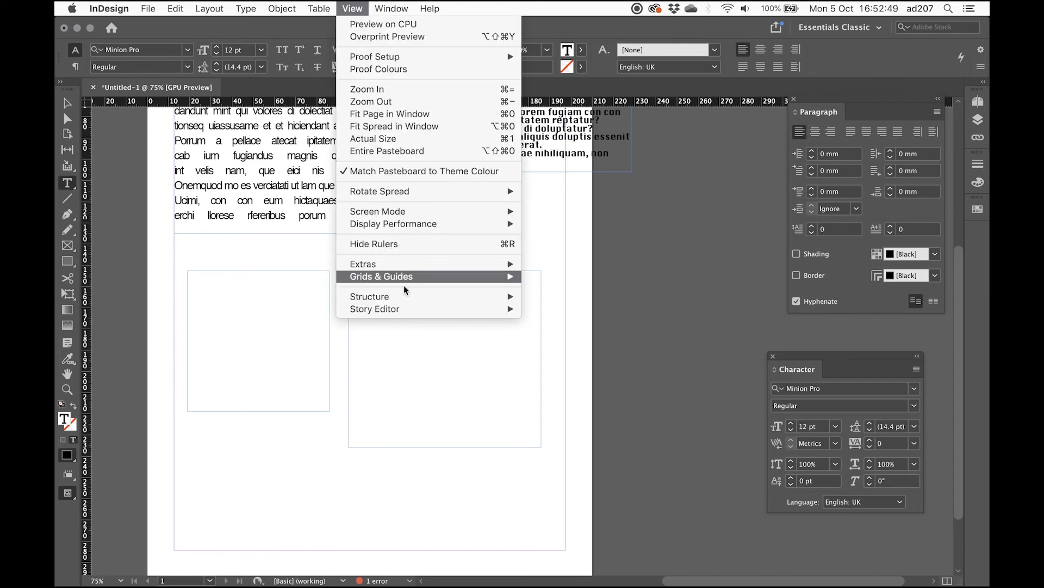
{"action": "mouse_move", "coordinate": [409, 266]}
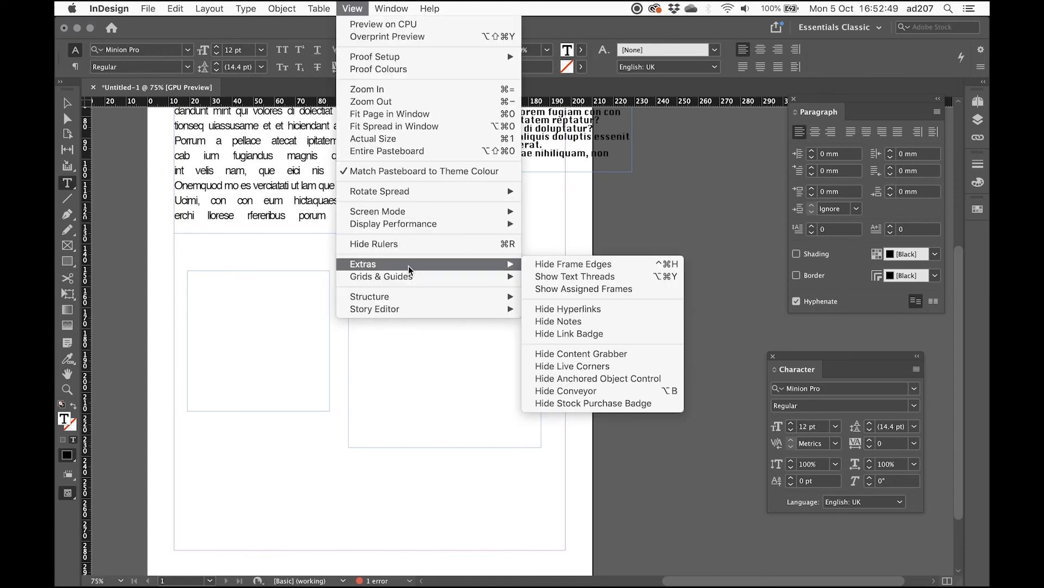
{"action": "left_click", "coordinate": [554, 277]}
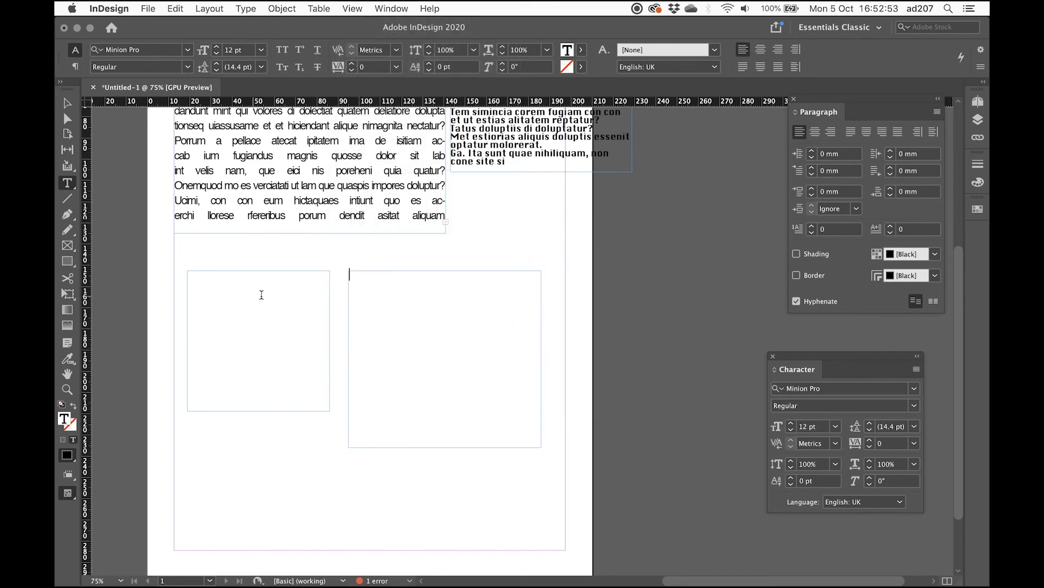
Link the smaller empty text frame to the larger one beside it so text flows from the first into the second.
{"action": "left_click", "coordinate": [411, 328]}
{"action": "left_click", "coordinate": [70, 104]}
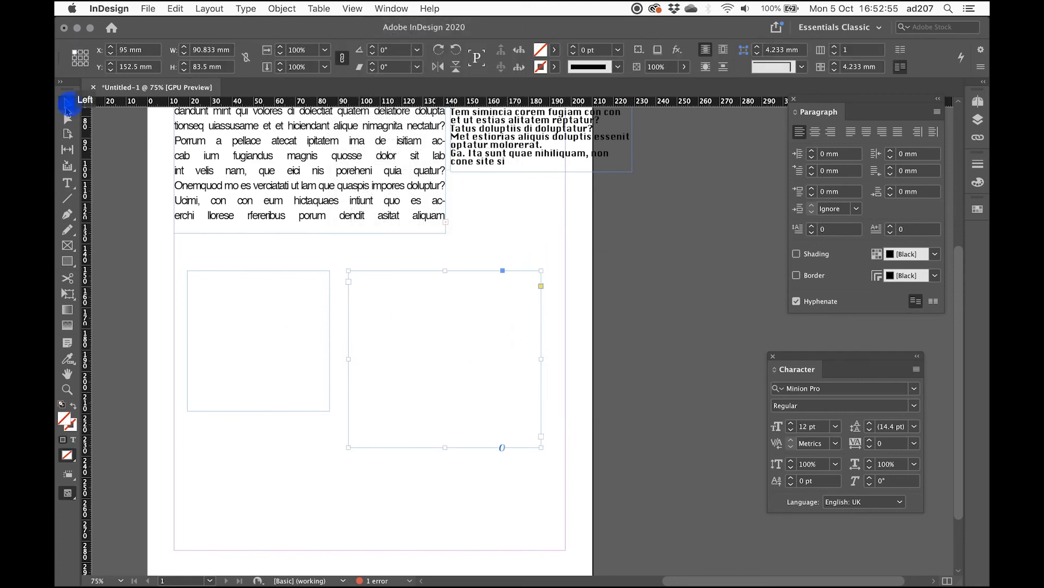
{"action": "left_click", "coordinate": [273, 357]}
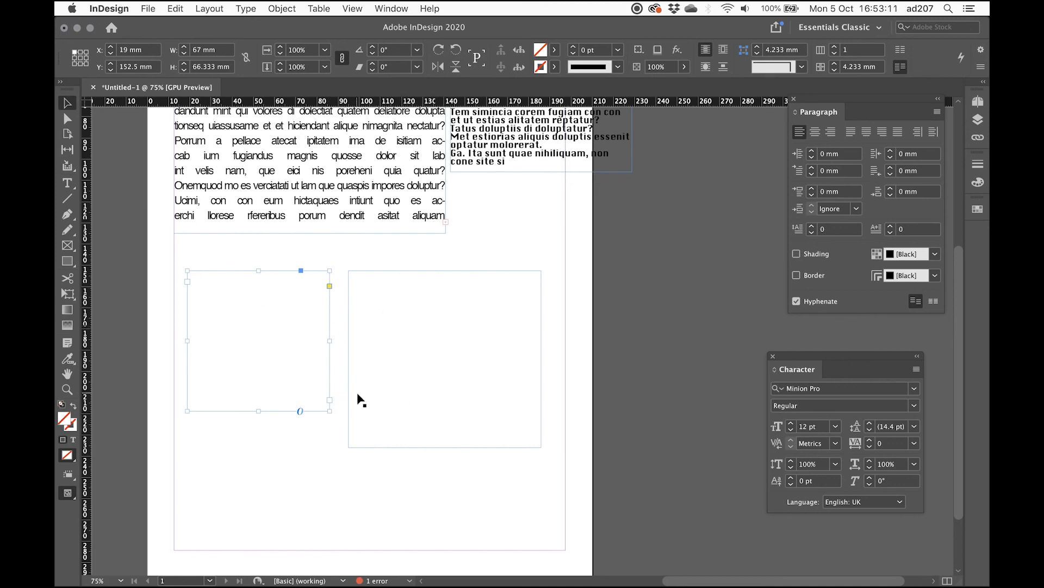
{"action": "left_click", "coordinate": [331, 400]}
{"action": "left_click", "coordinate": [388, 305]}
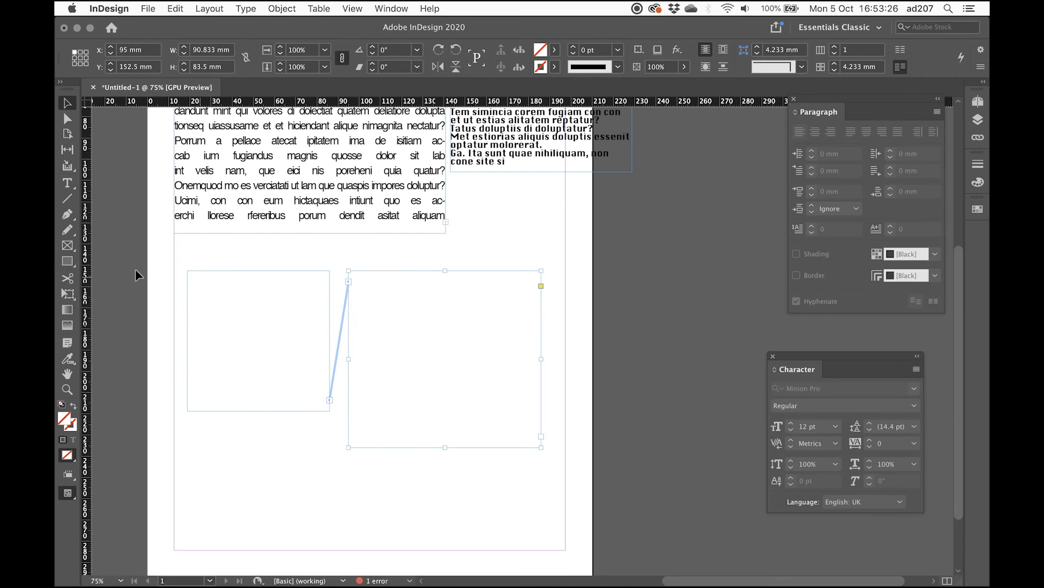
Fill the two linked frames with placeholder text, starting from the smaller frame, and leave text editing.
{"action": "left_click", "coordinate": [67, 182]}
{"action": "left_click", "coordinate": [218, 284]}
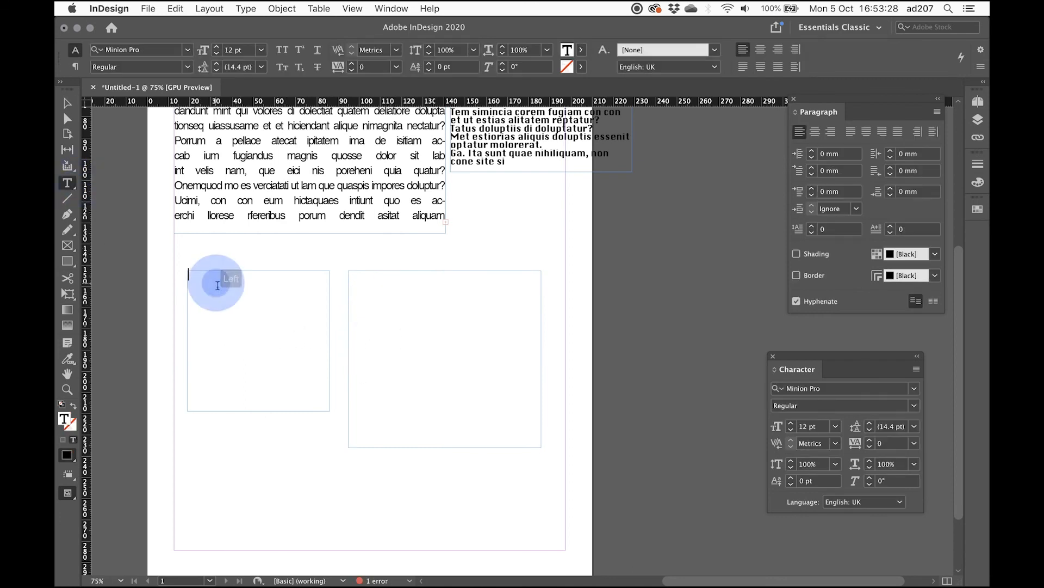
{"action": "right_click", "coordinate": [218, 284]}
{"action": "left_click", "coordinate": [280, 459]}
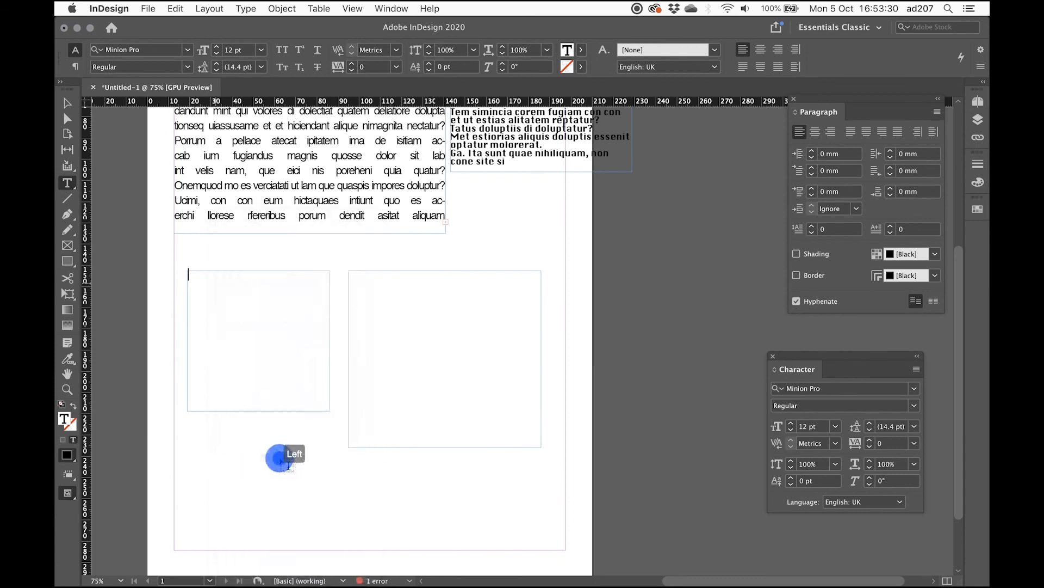
{"action": "key", "text": "Escape"}
Extend the smaller linked frame downwards to a height of about 111 mm so its text reflows.
{"action": "left_click", "coordinate": [265, 406]}
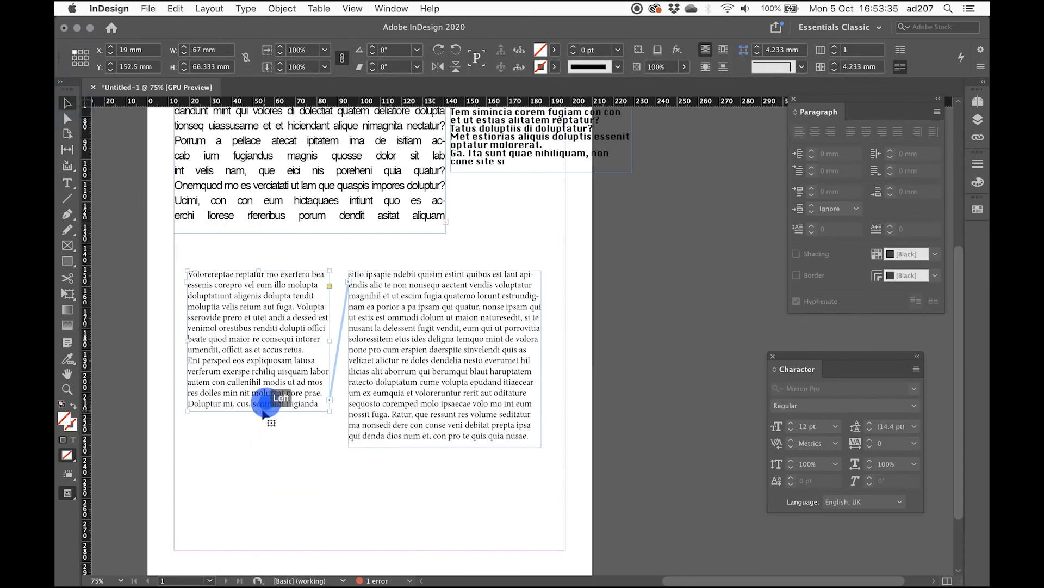
{"action": "left_click_drag", "start_coordinate": [259, 411], "coordinate": [259, 505]}
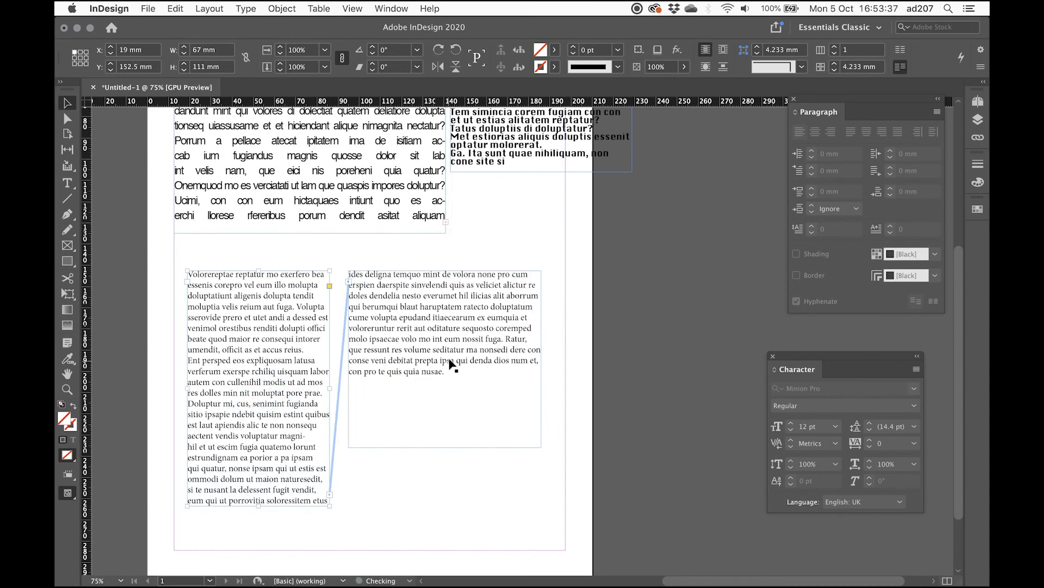